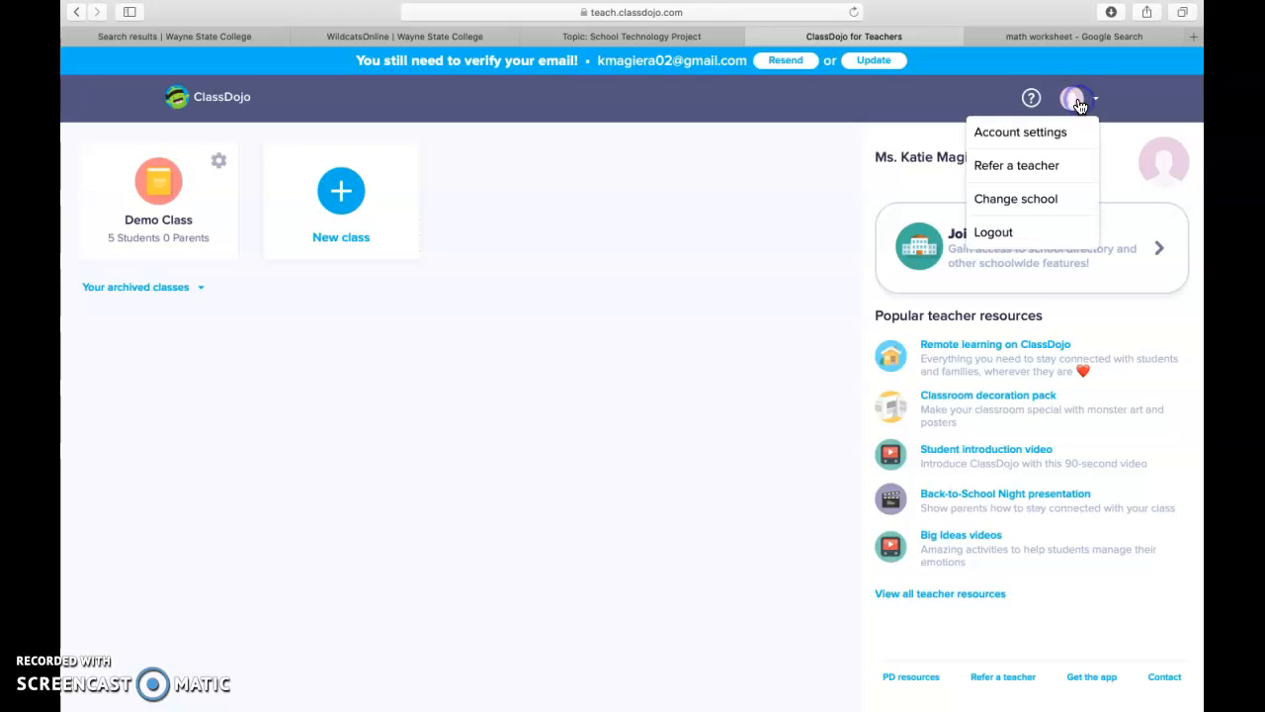
# - Open Demo Class and start taking attendance for its students
pyautogui.click(661, 211)
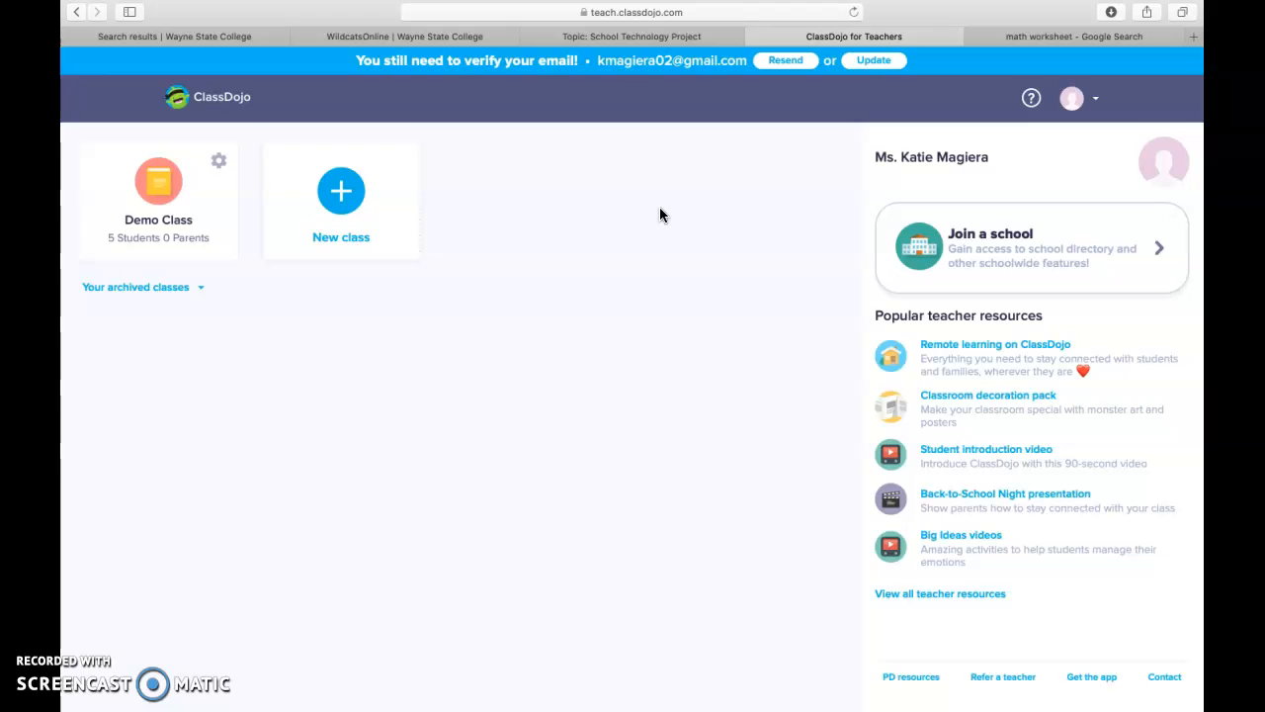
pyautogui.click(176, 226)
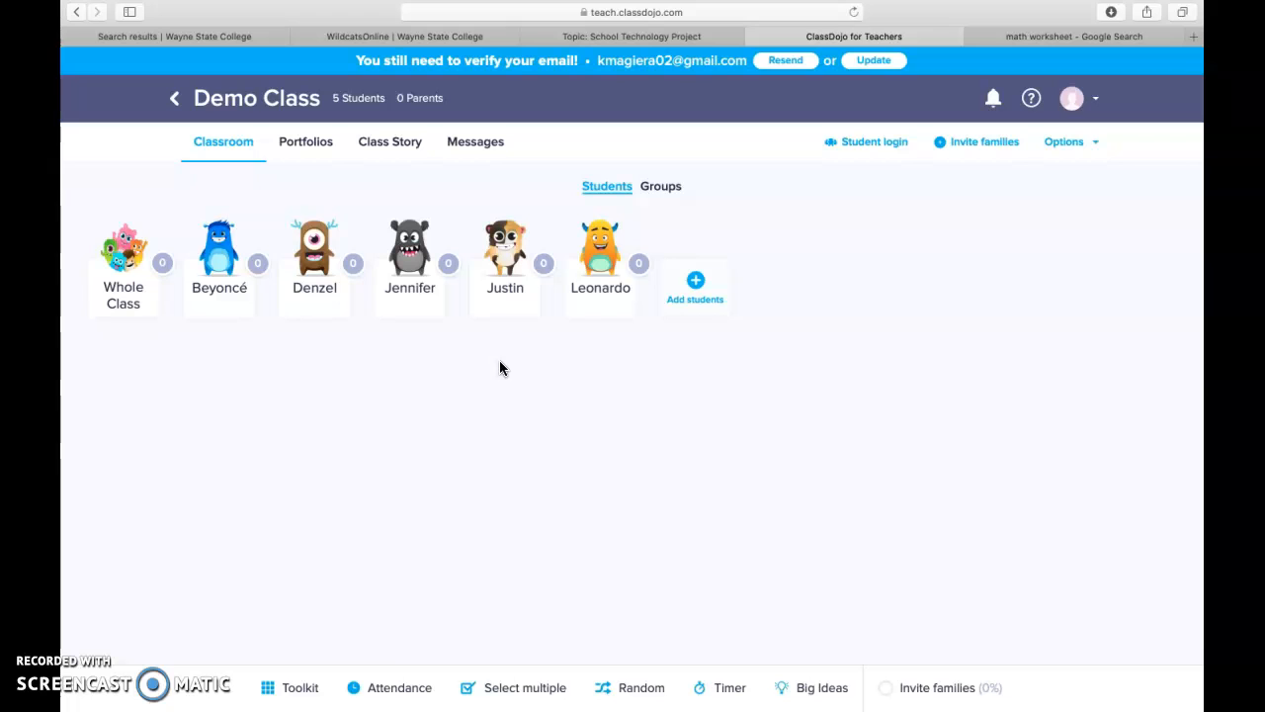
pyautogui.click(395, 695)
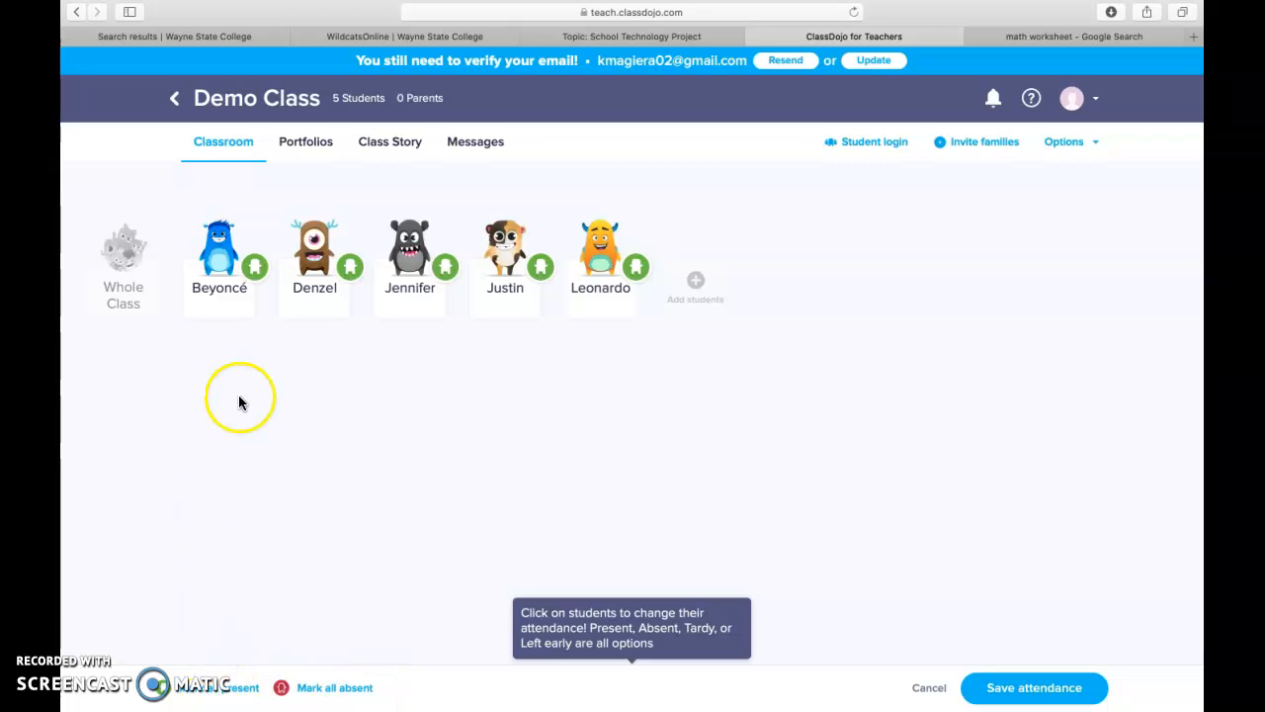
# - Set Beyoncé's attendance to the yellow status, leave all other students marked present, and save the attendance
pyautogui.click(234, 280)
pyautogui.click(253, 274)
pyautogui.click(194, 287)
pyautogui.click(234, 286)
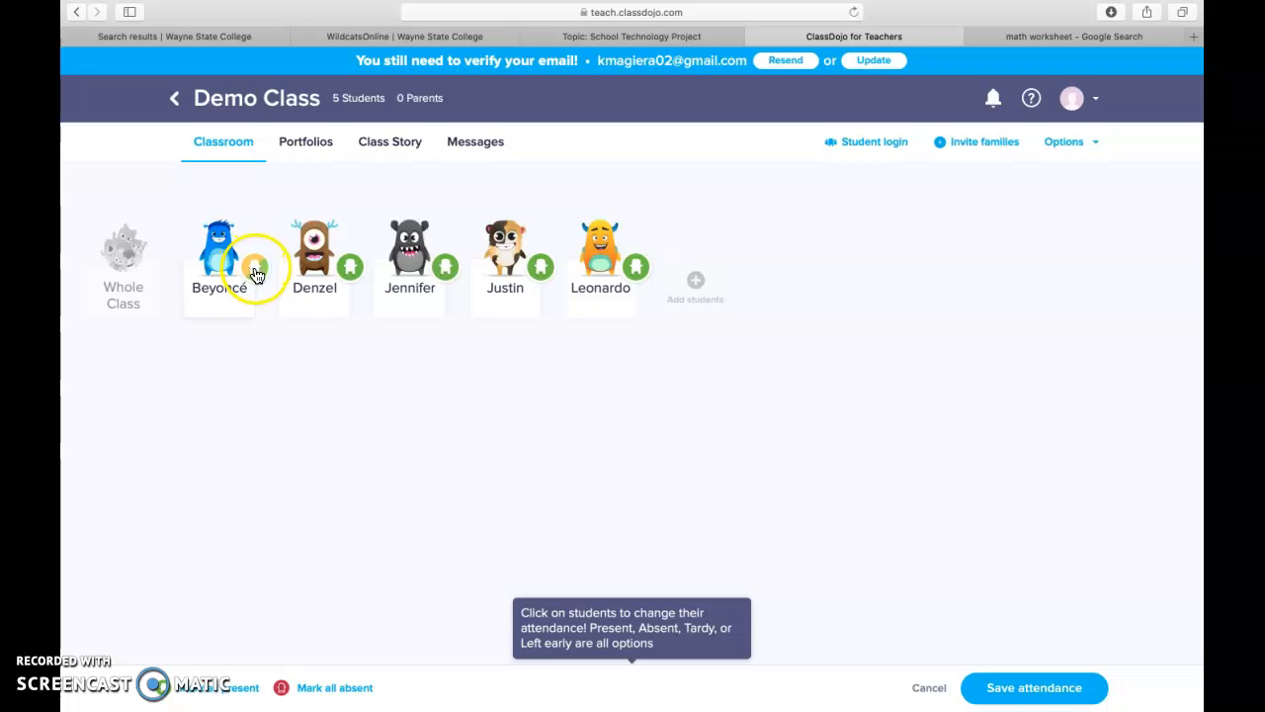
pyautogui.click(416, 286)
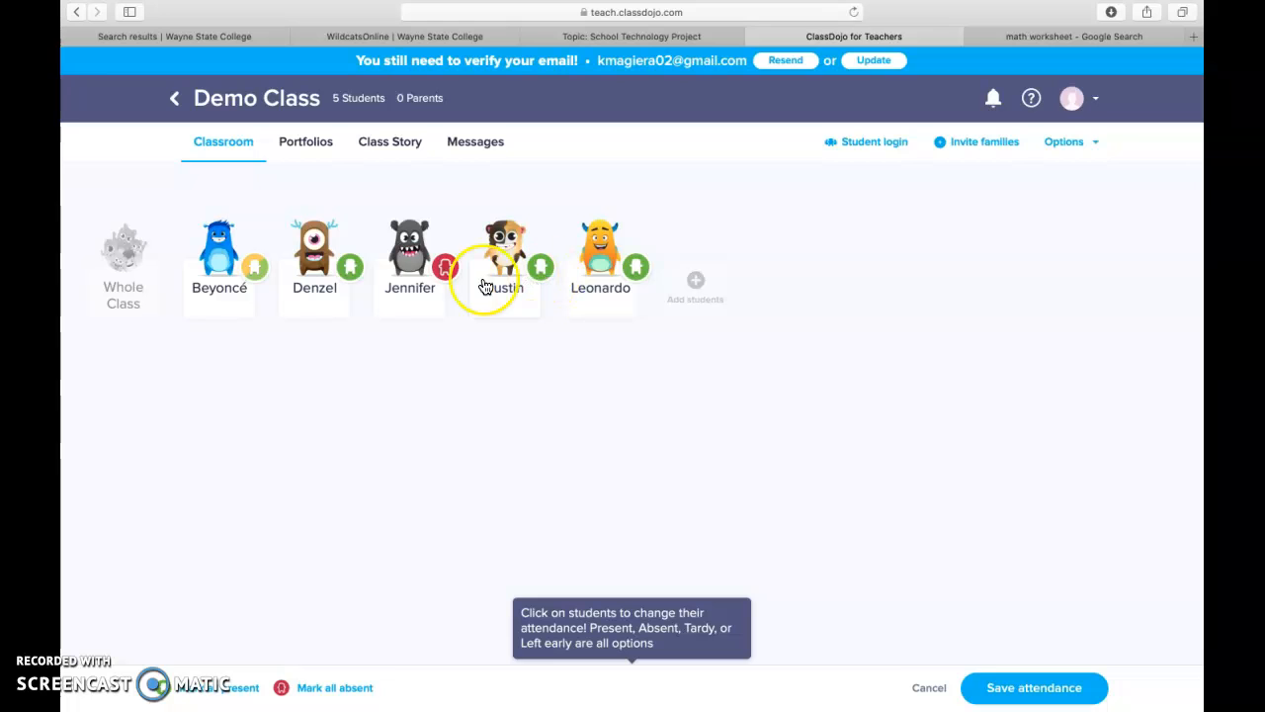
pyautogui.click(436, 283)
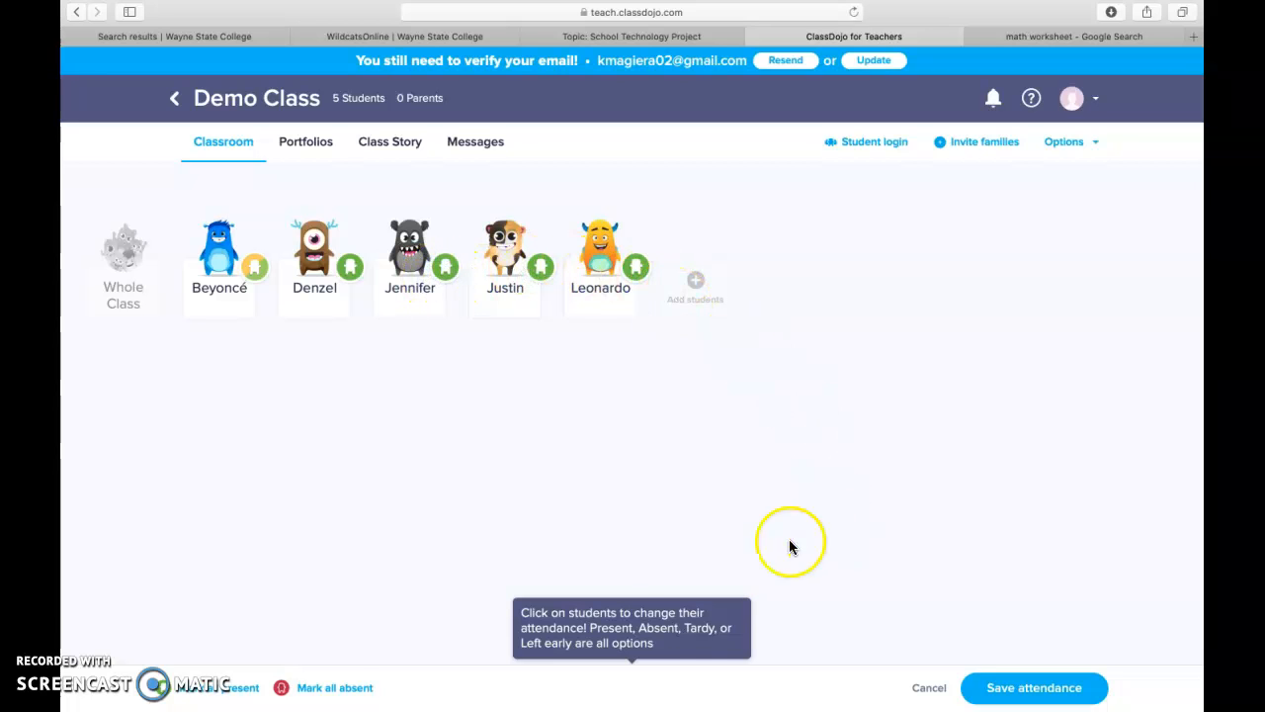
pyautogui.click(1032, 693)
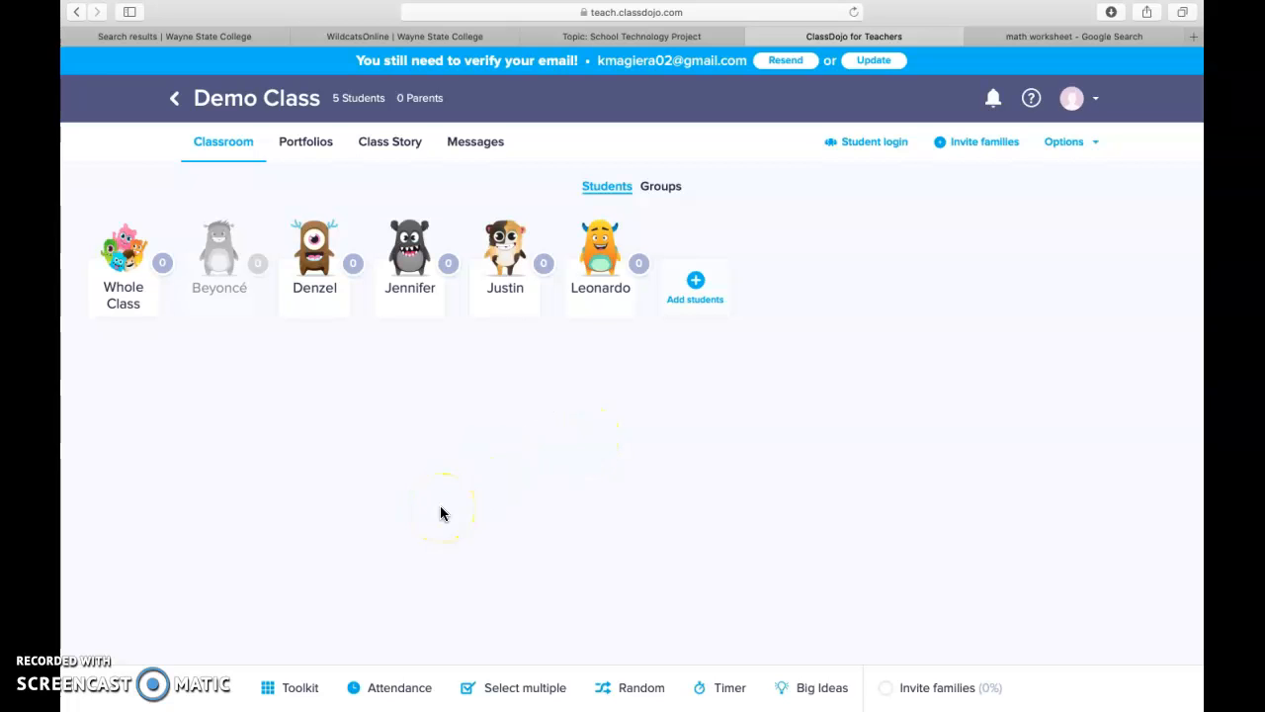
# - Award Denzel a positive point for Helped others and give Justin a one-point Needs work deduction
pyautogui.click(327, 300)
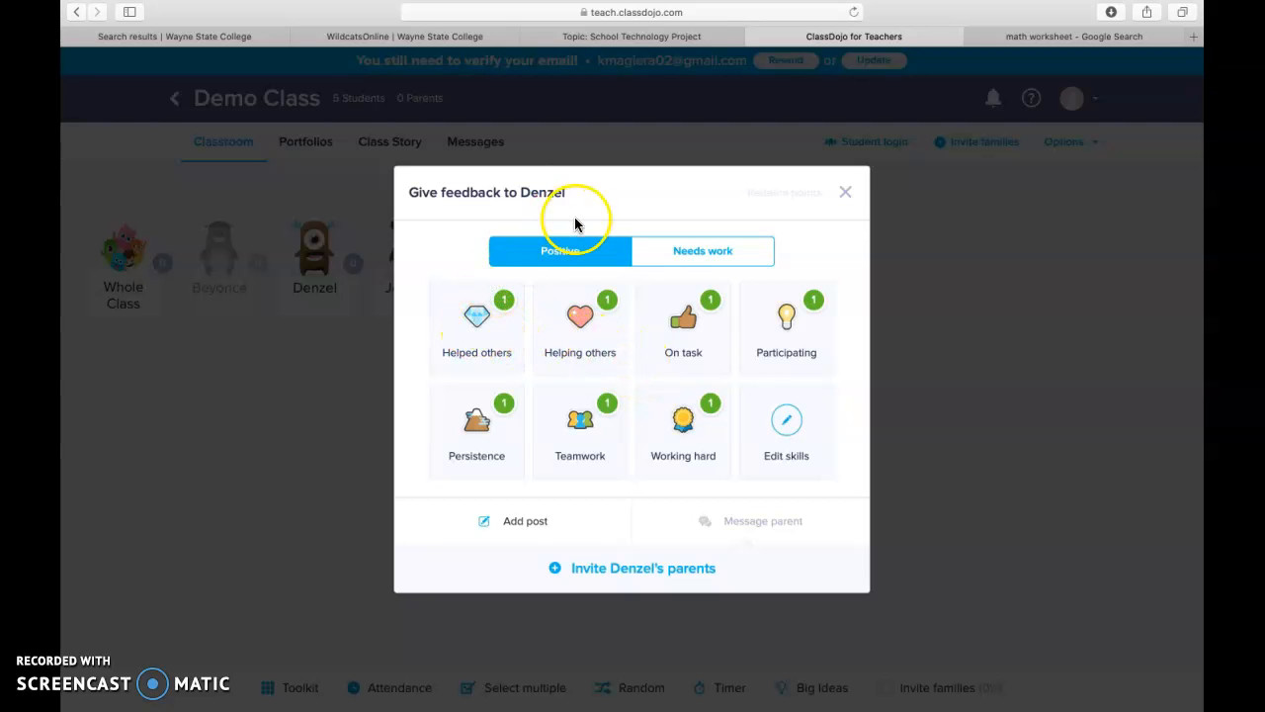
pyautogui.click(498, 336)
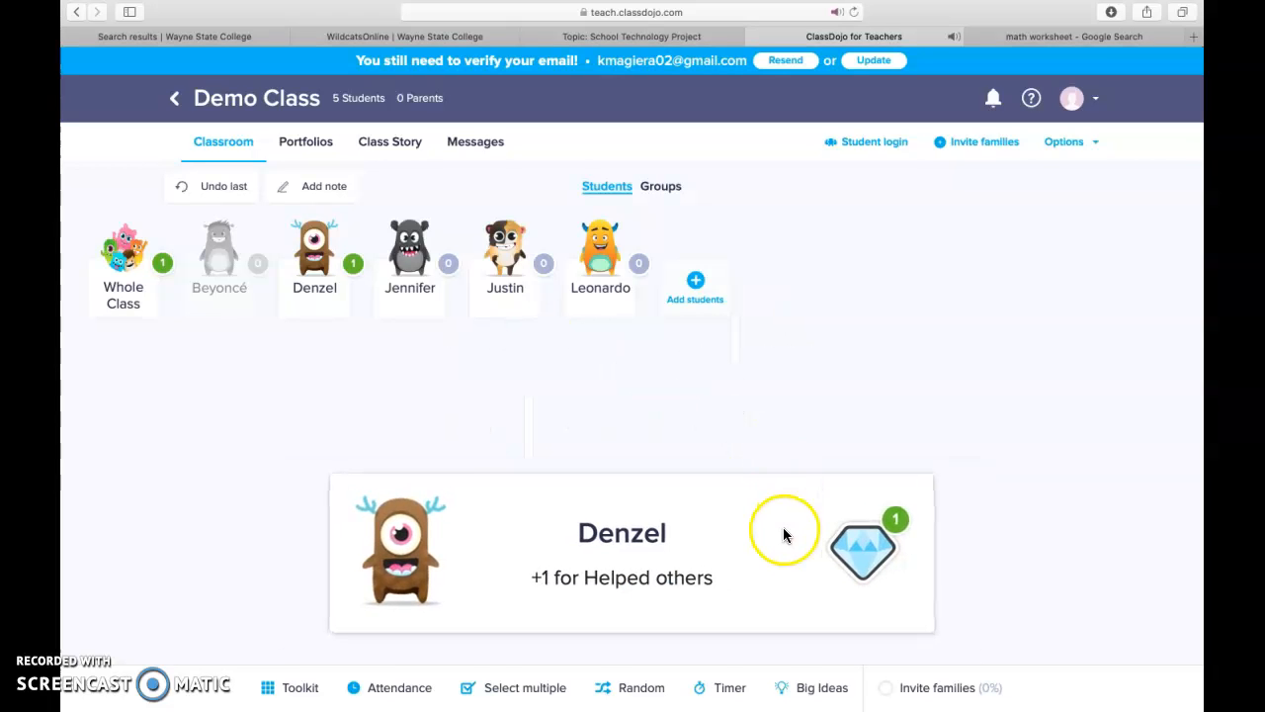
pyautogui.click(514, 296)
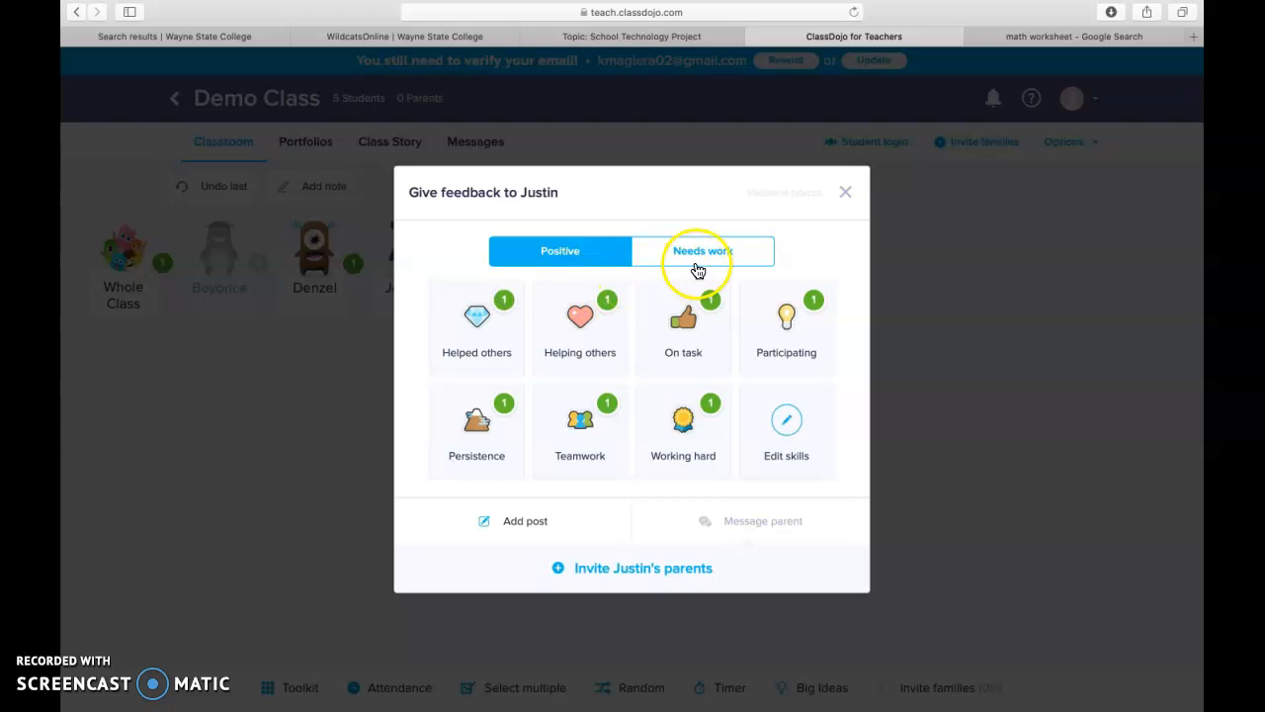
pyautogui.click(707, 265)
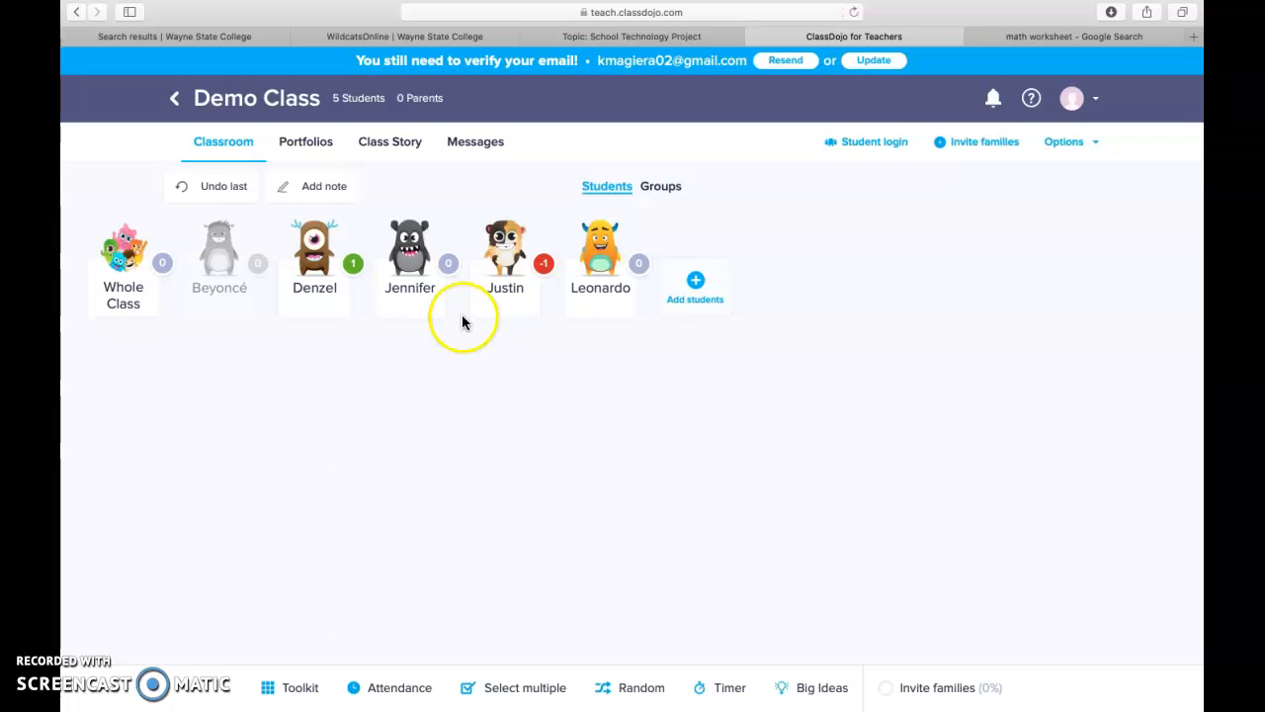
# - Examine the new-skill form and its icon choices from Jennifer's feedback, without adding a skill
pyautogui.click(416, 285)
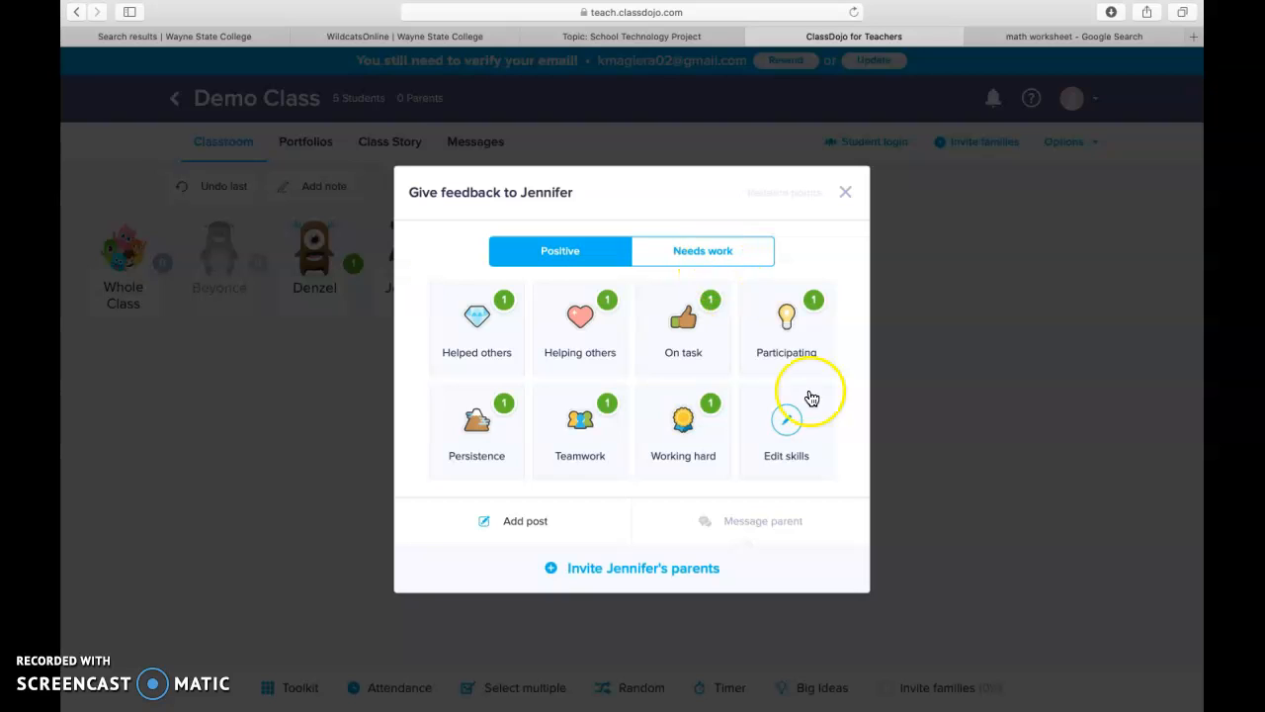
pyautogui.click(794, 451)
pyautogui.click(786, 445)
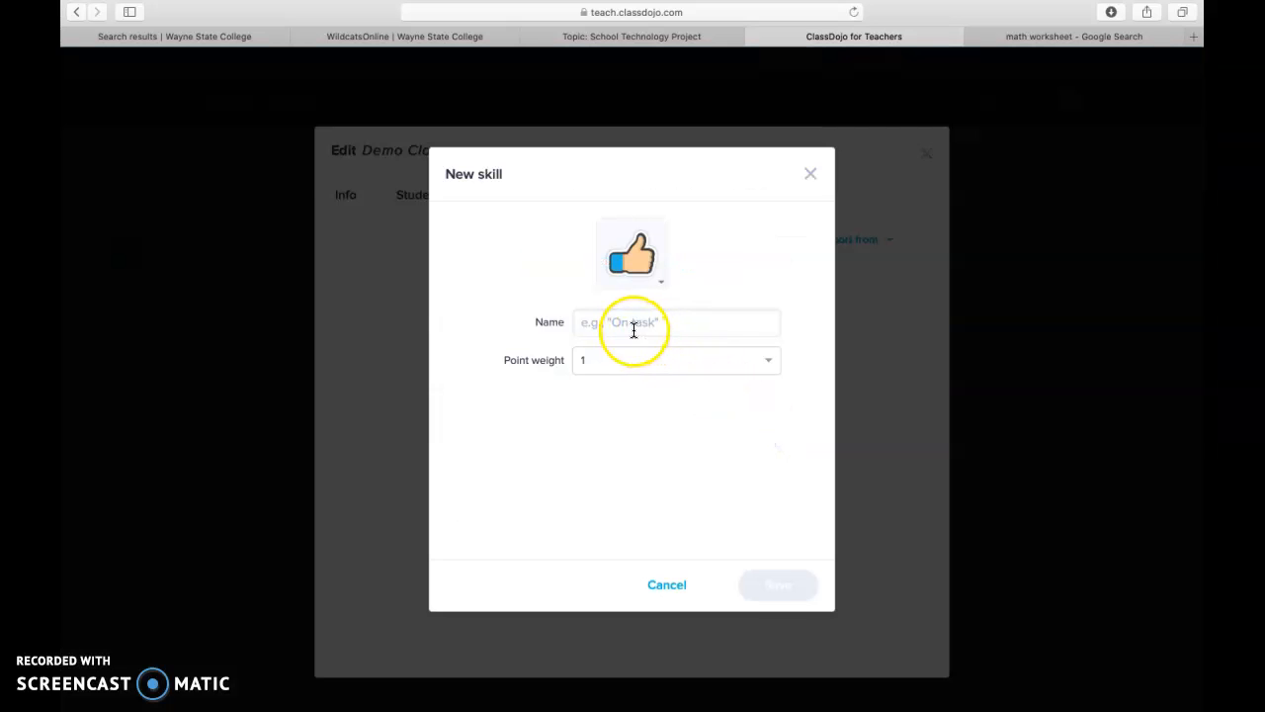
pyautogui.click(645, 261)
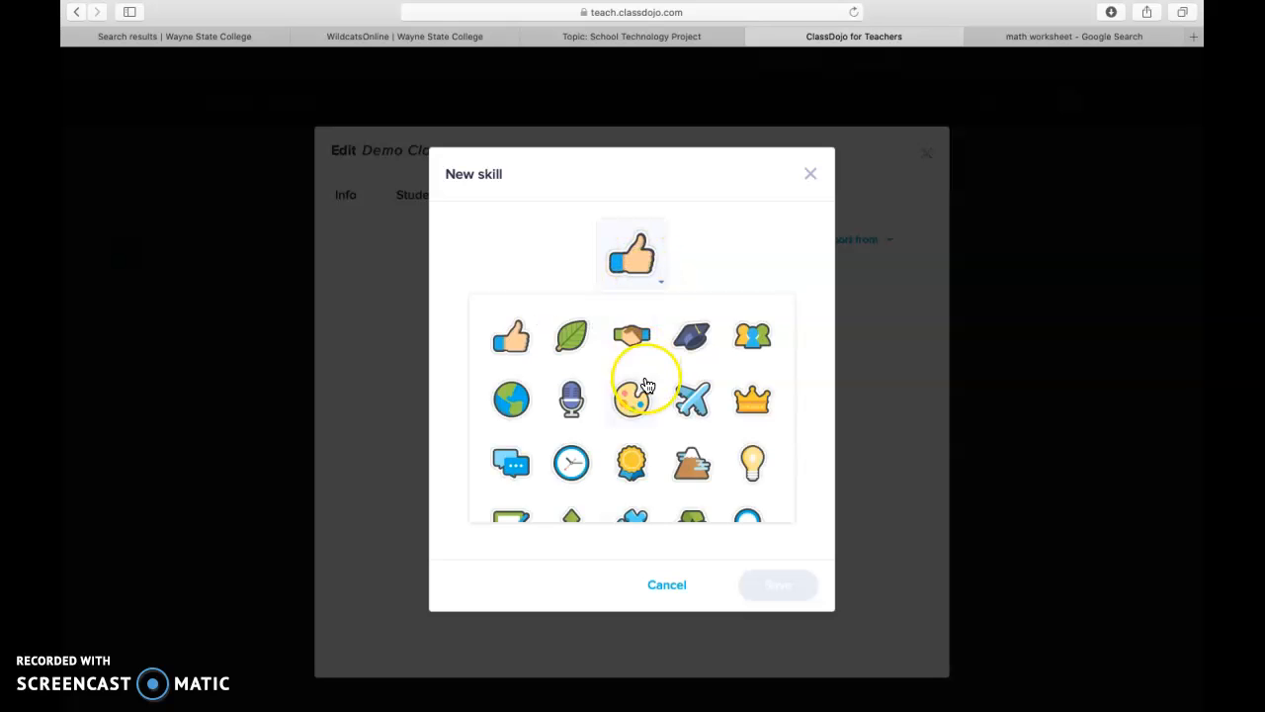
pyautogui.scroll(-5, 647, 385)
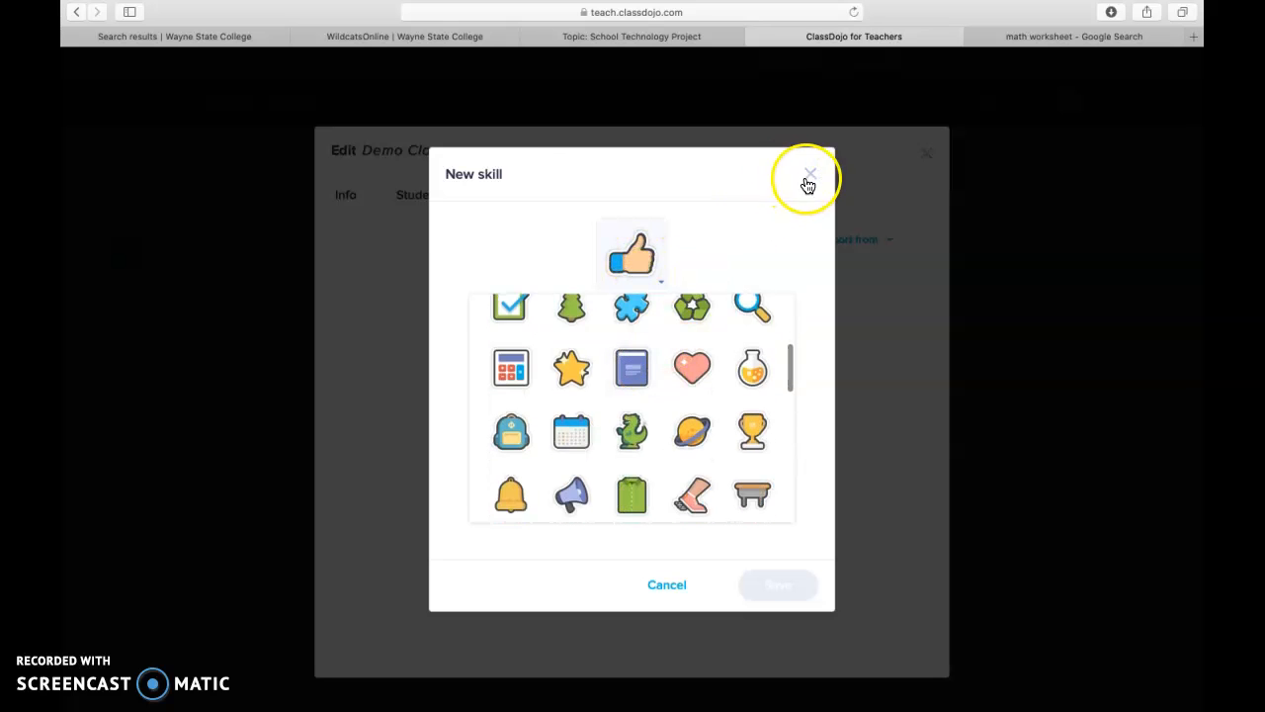
pyautogui.click(809, 179)
pyautogui.click(930, 154)
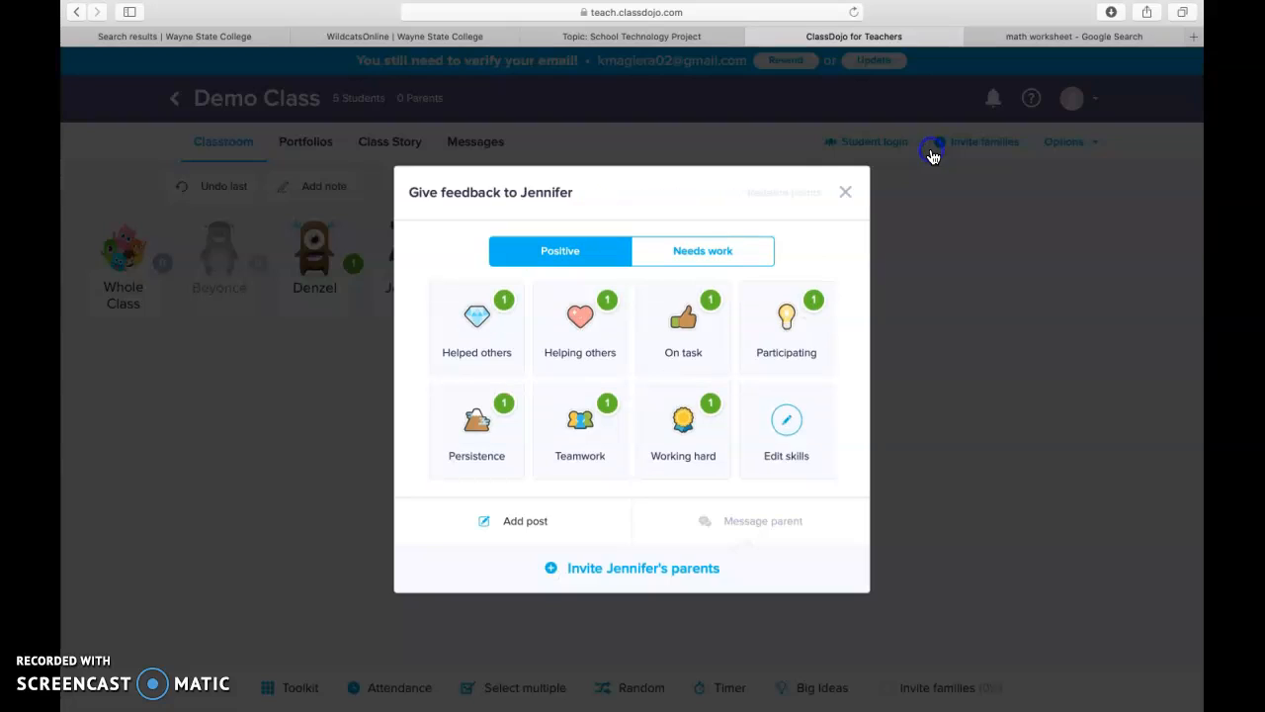
pyautogui.click(845, 192)
# - Review Demo Class's family invitation options, comment settings, co-teacher options and student sign-in methods
pyautogui.click(986, 148)
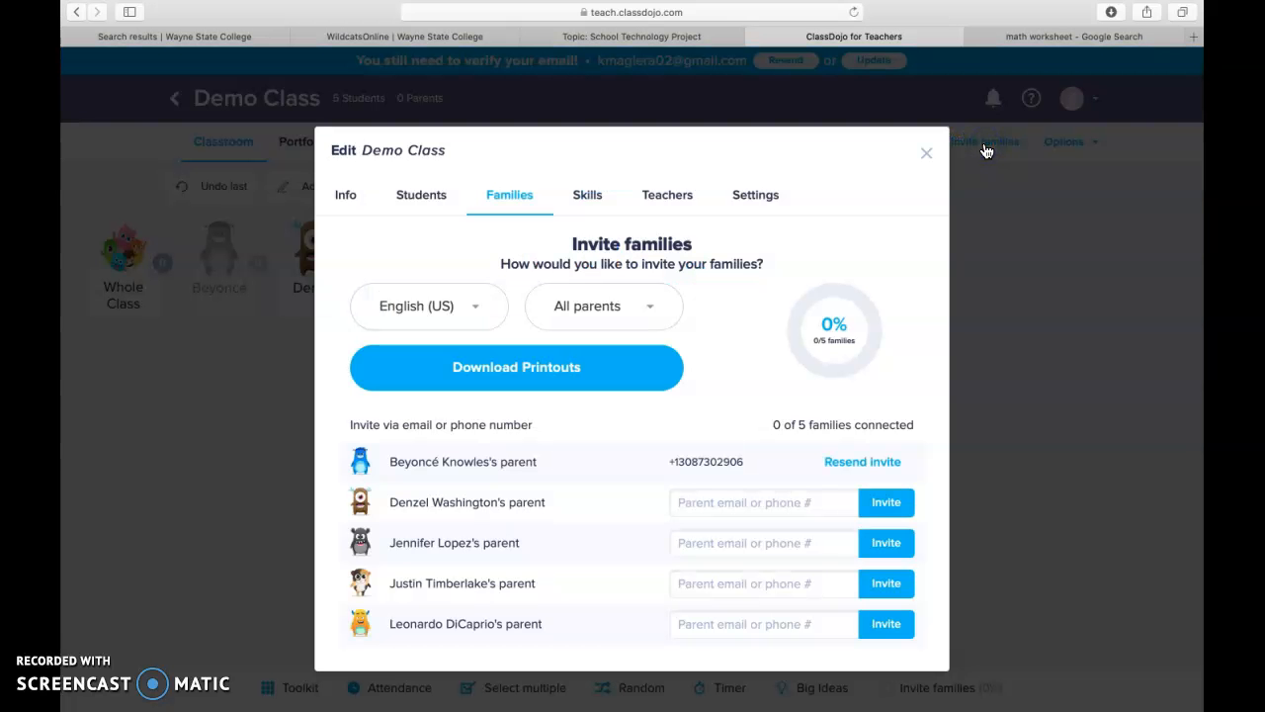
pyautogui.click(861, 151)
pyautogui.click(762, 197)
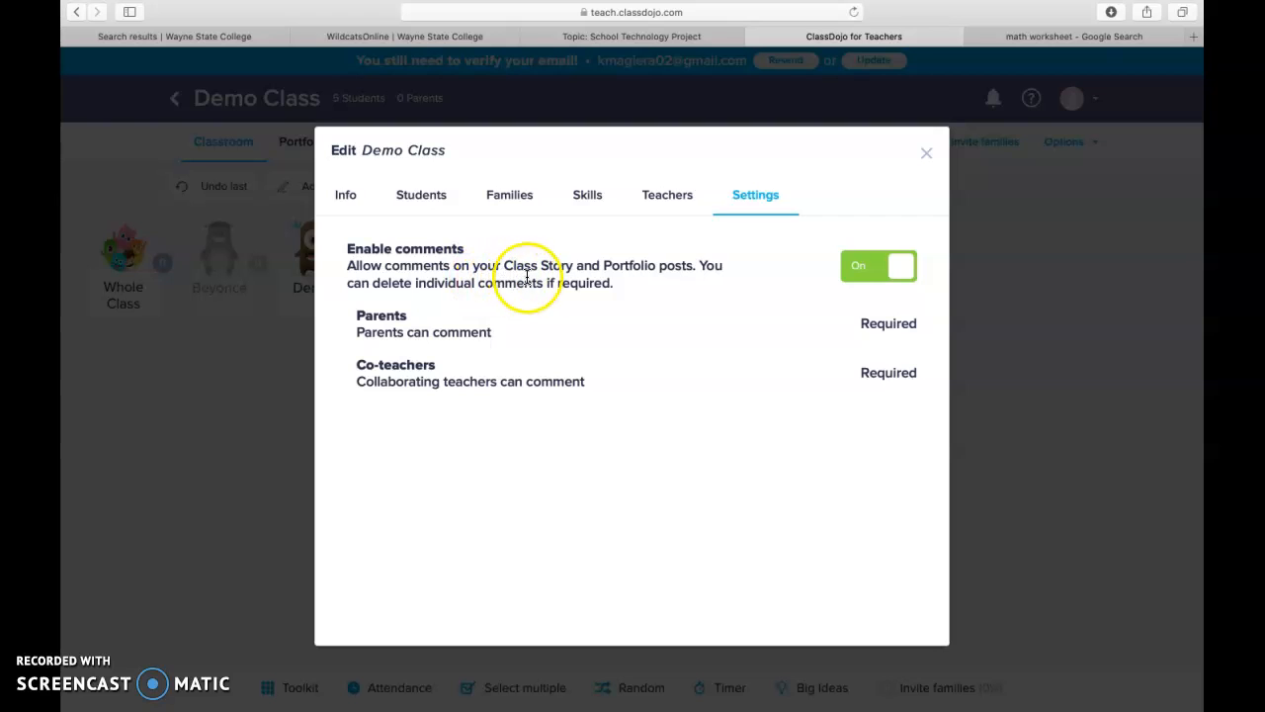
pyautogui.click(667, 198)
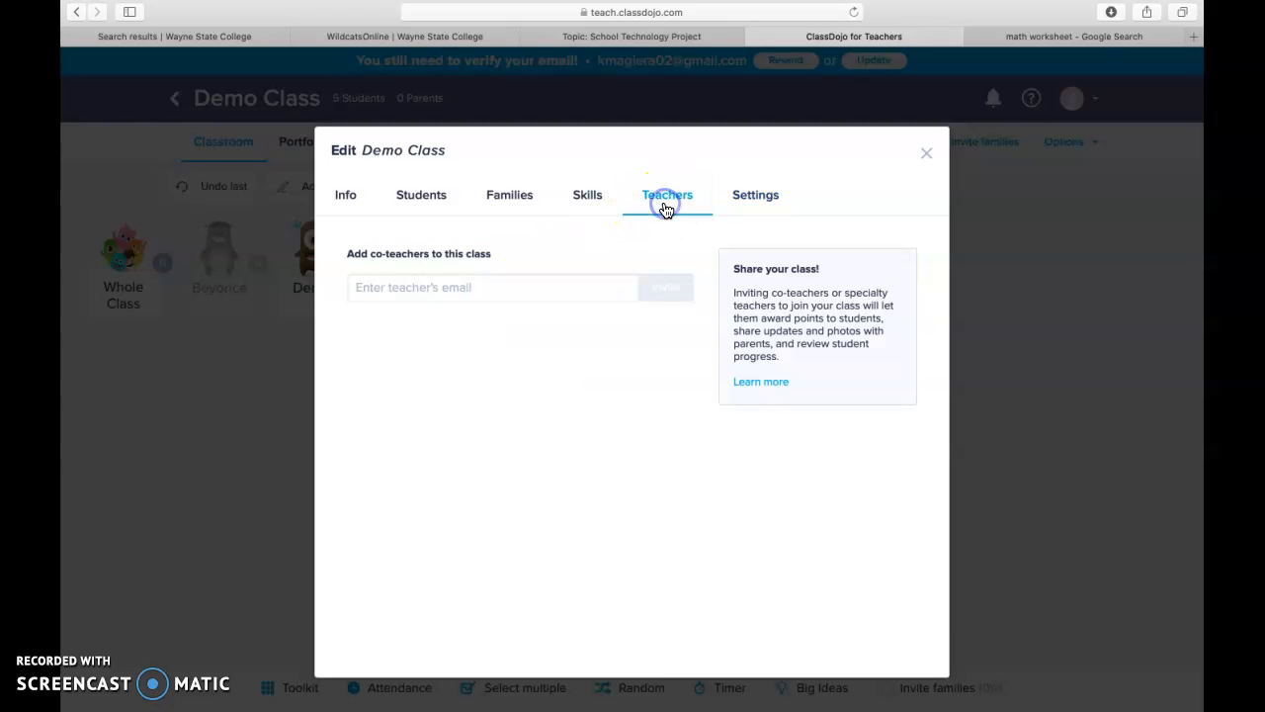
pyautogui.click(532, 206)
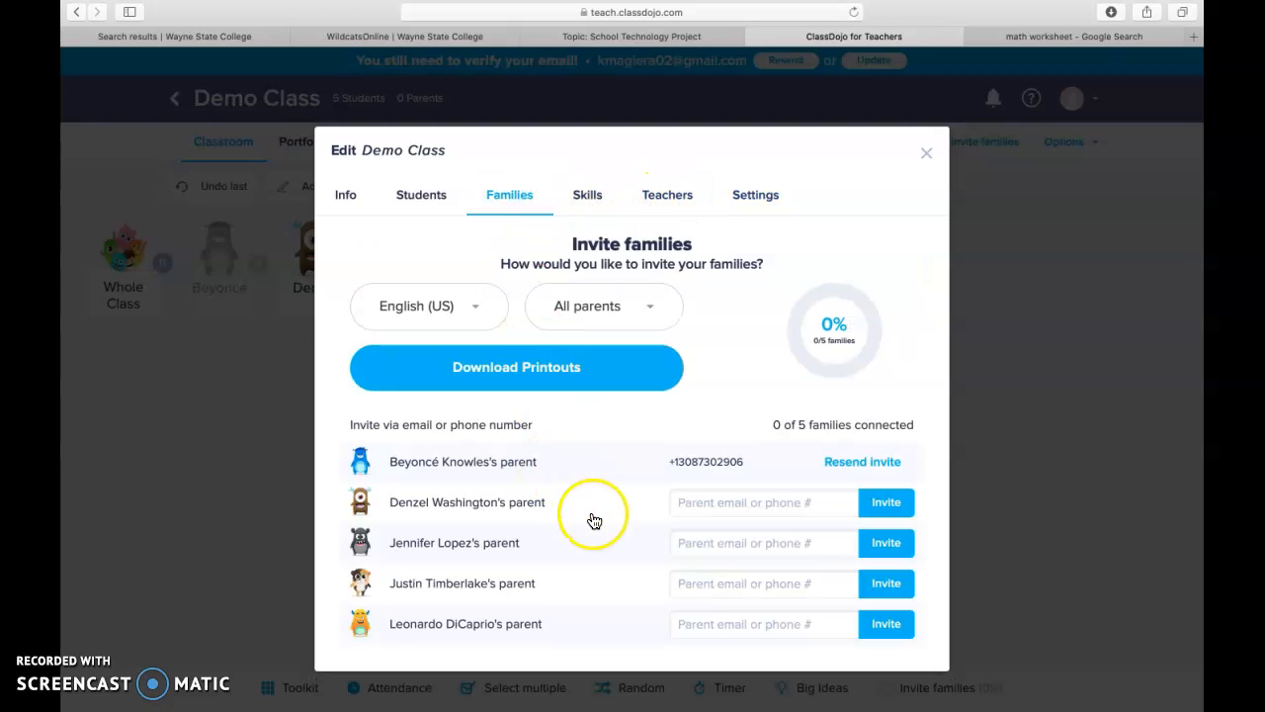
pyautogui.click(739, 504)
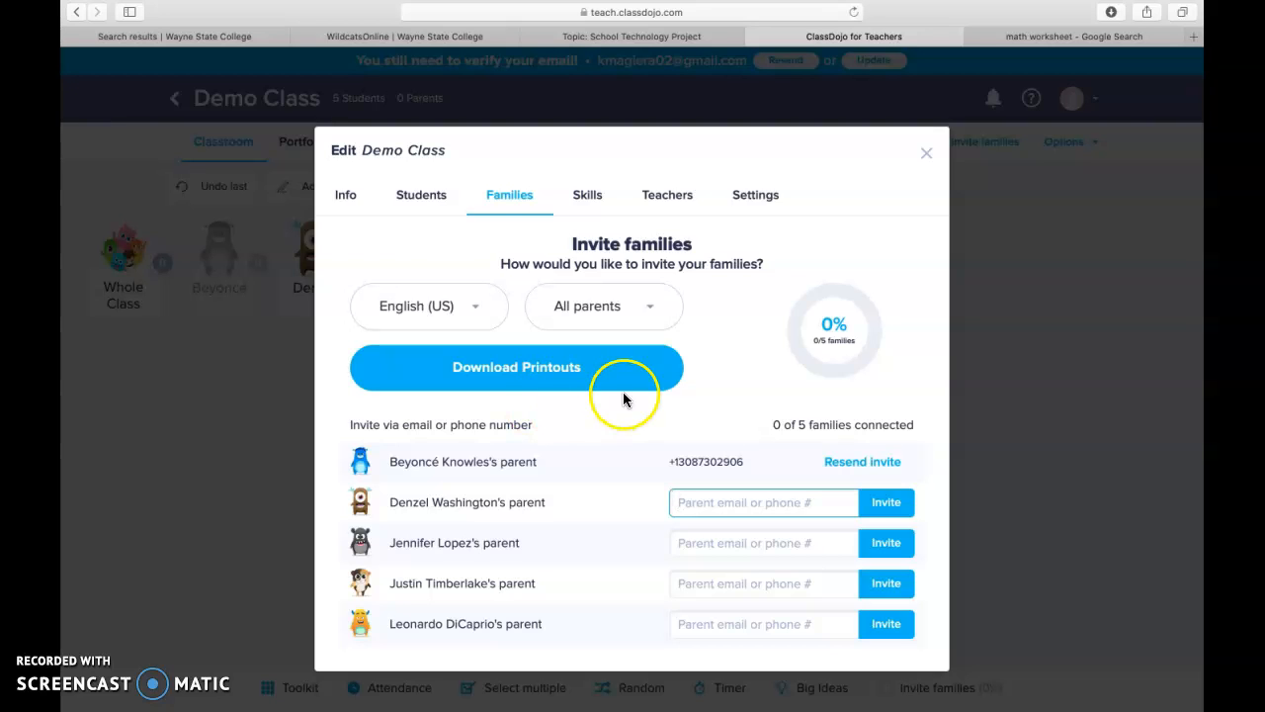
pyautogui.click(423, 199)
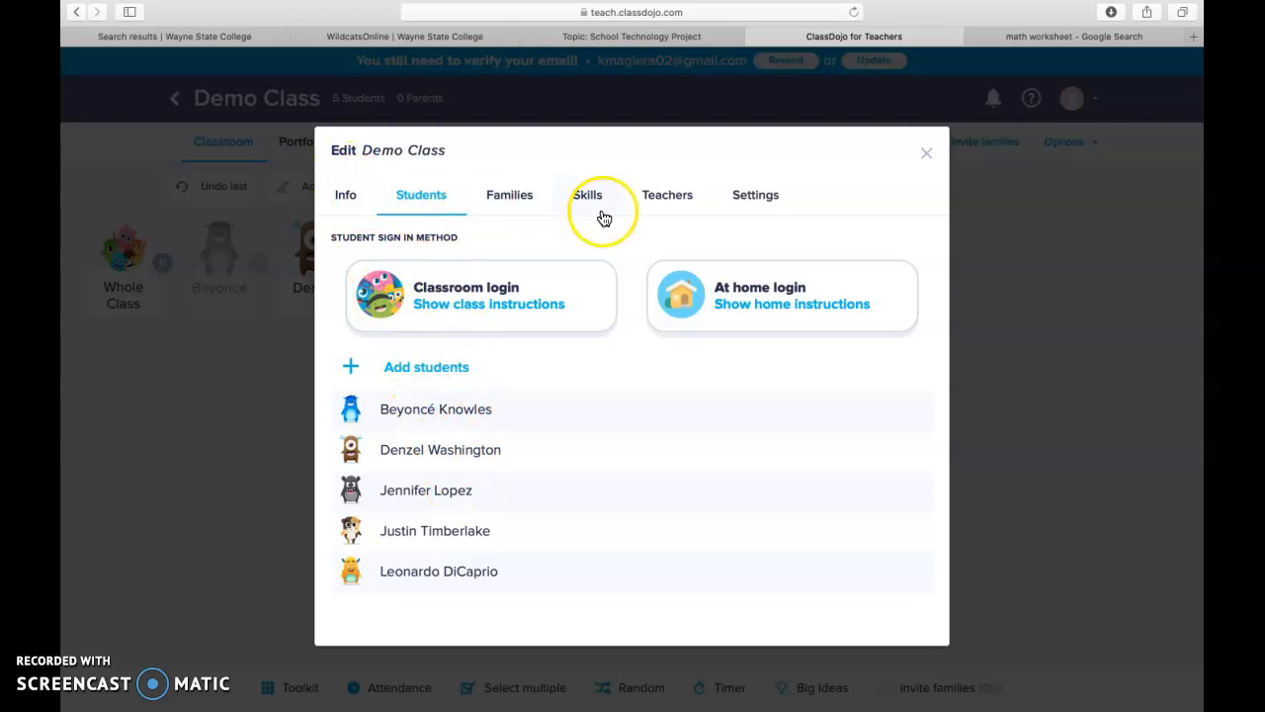
pyautogui.click(925, 154)
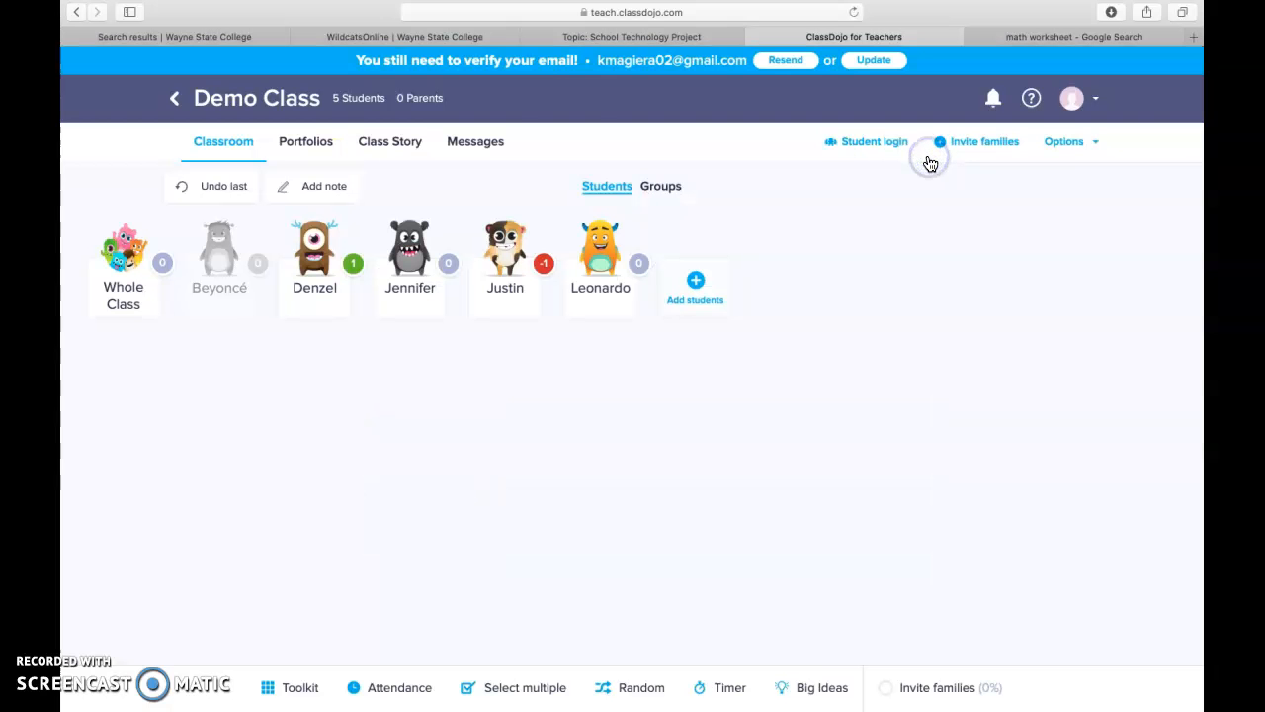
# - Create a new activity in the class portfolios with the title "Math worksheet"
pyautogui.click(323, 150)
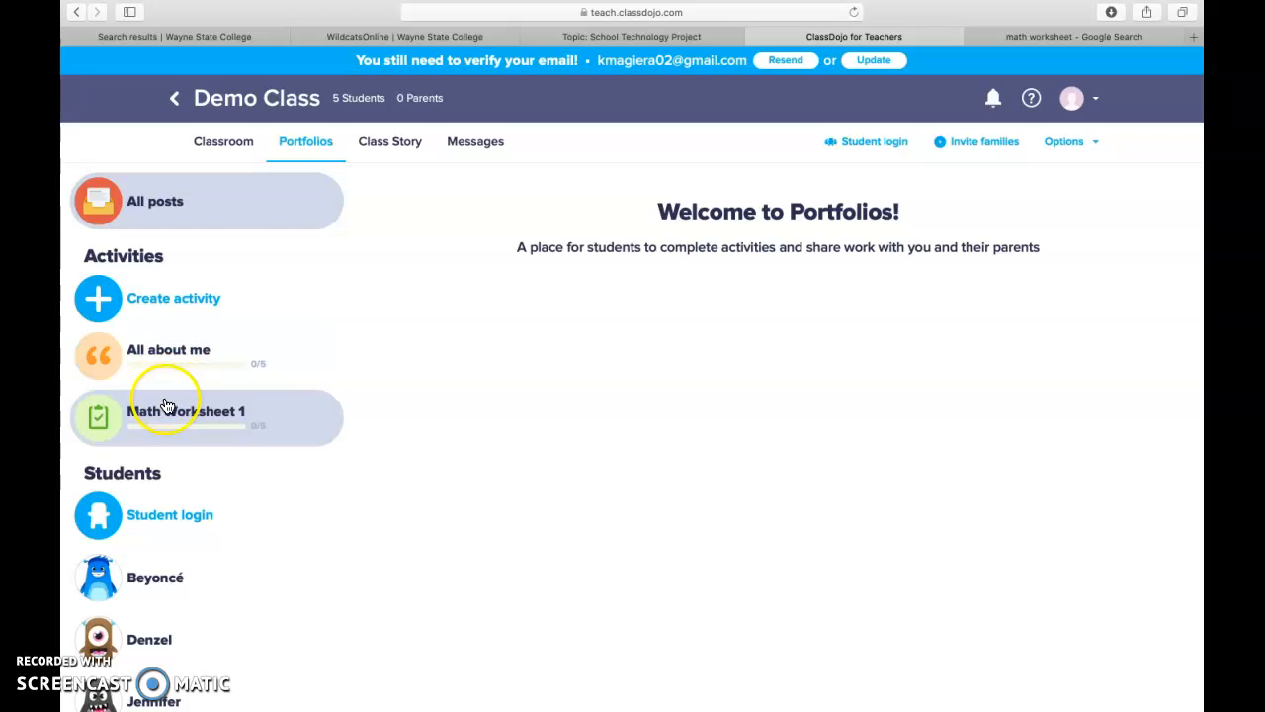
pyautogui.scroll(-2, 235, 394)
pyautogui.scroll(2, 236, 394)
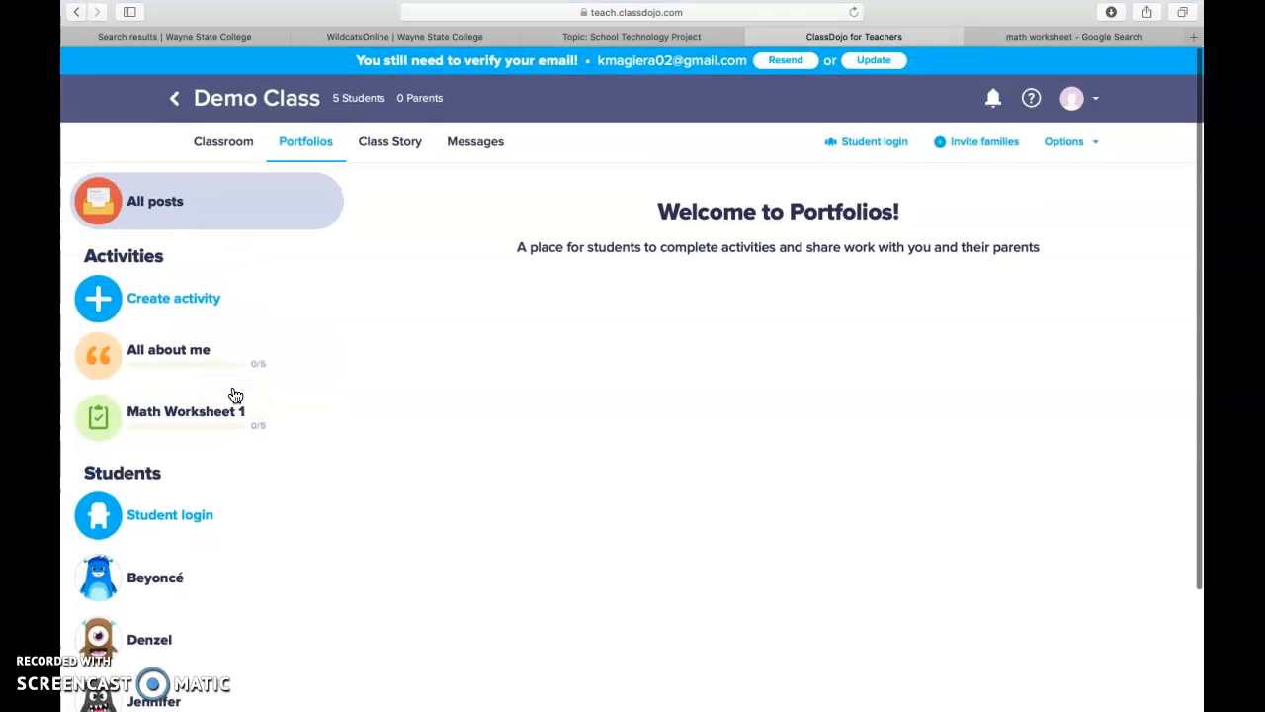
pyautogui.click(219, 303)
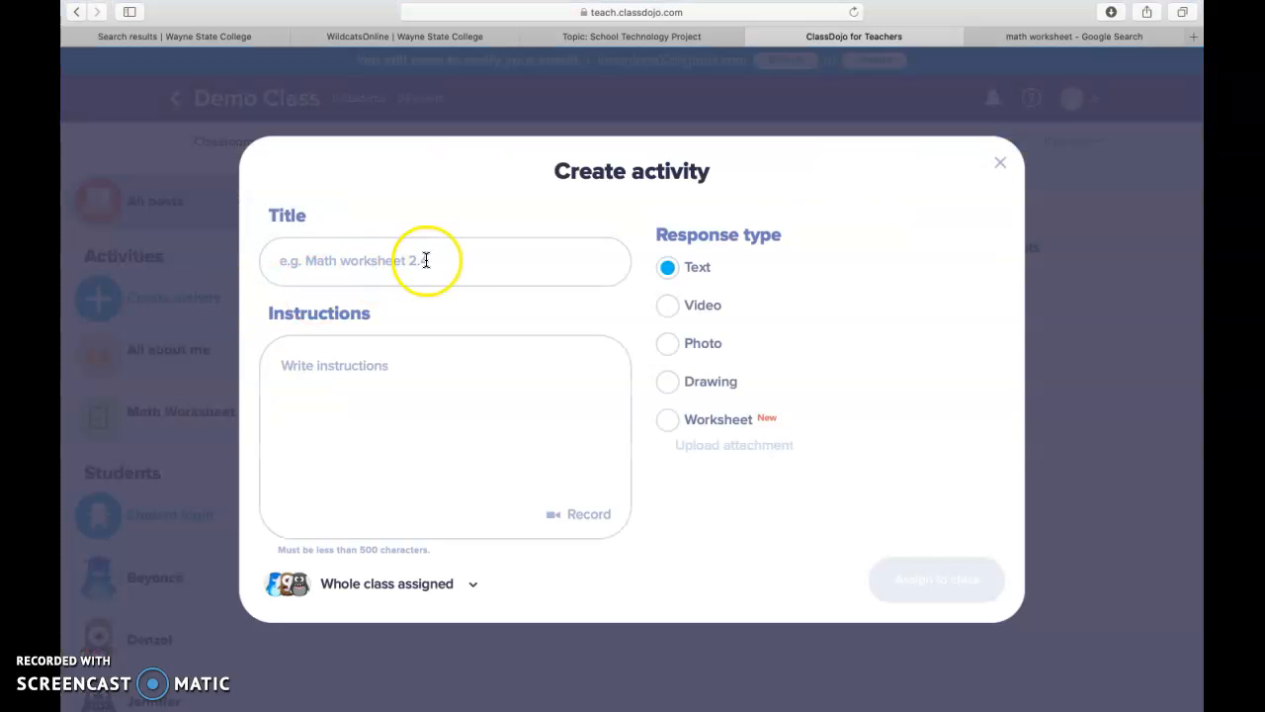
pyautogui.click(458, 261)
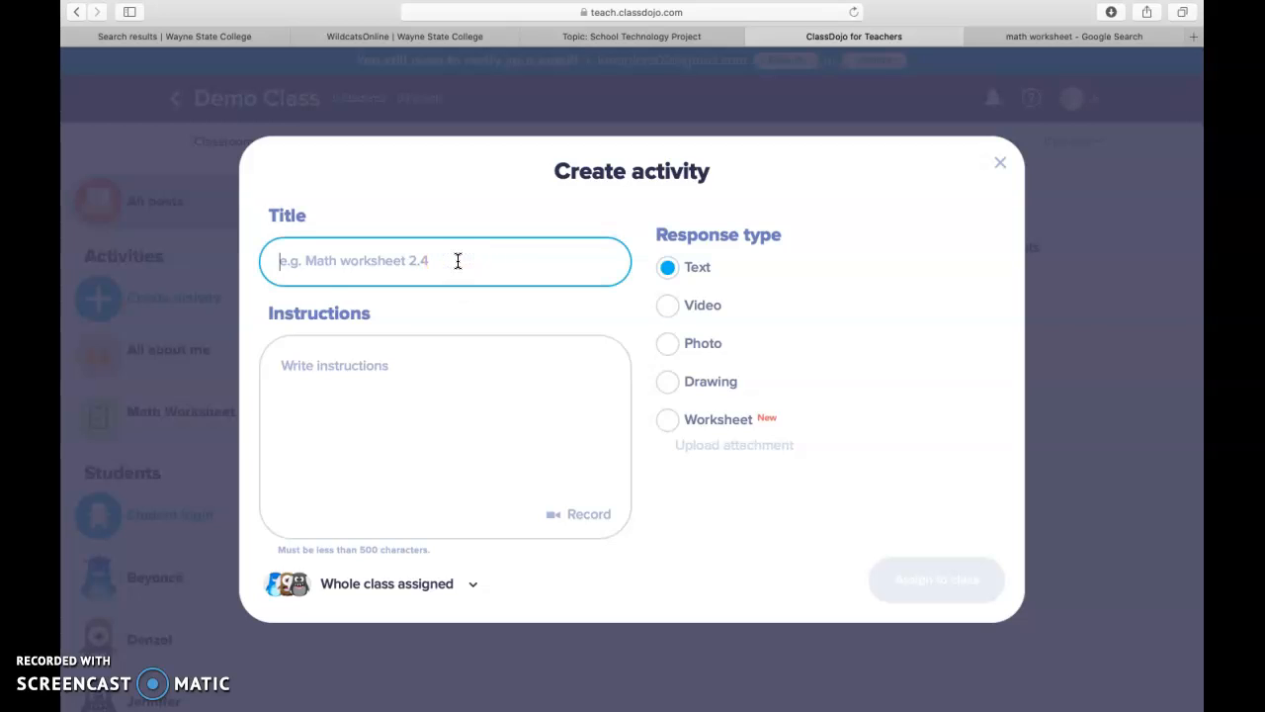
pyautogui.write('Math worksheet')
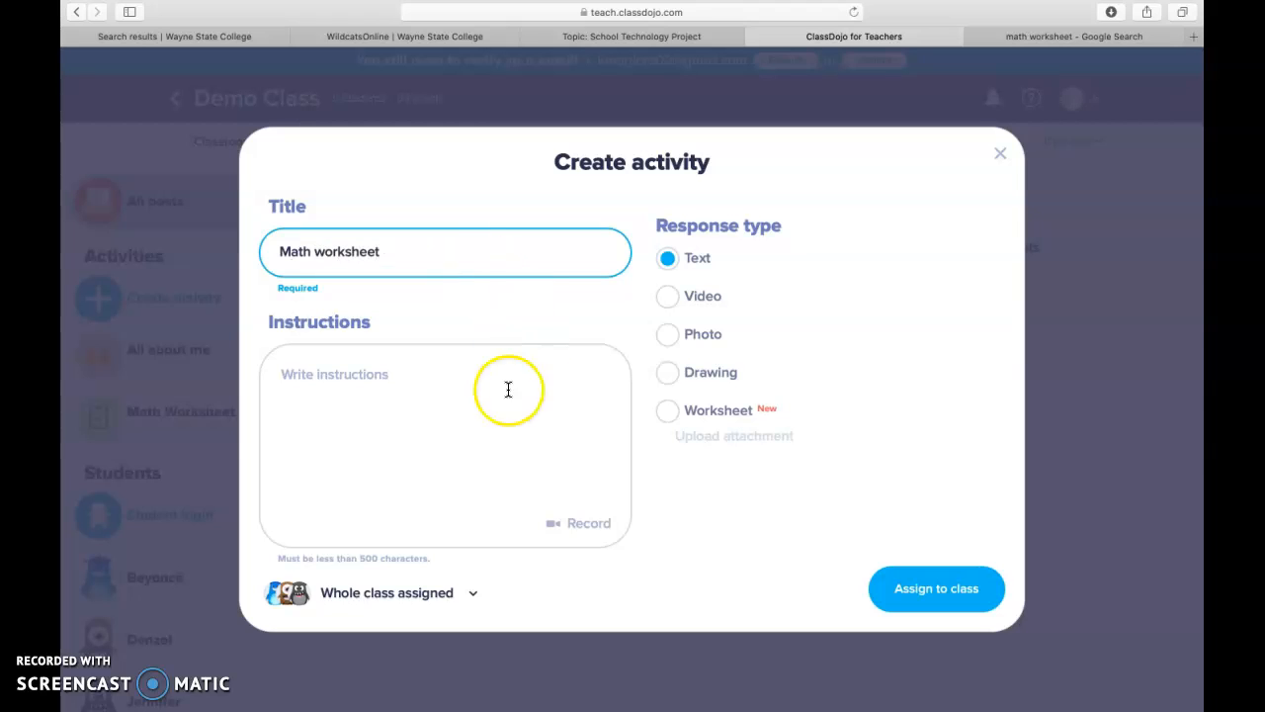
# - Write the activity instructions "Please fill out the assignment attached"
pyautogui.click(446, 399)
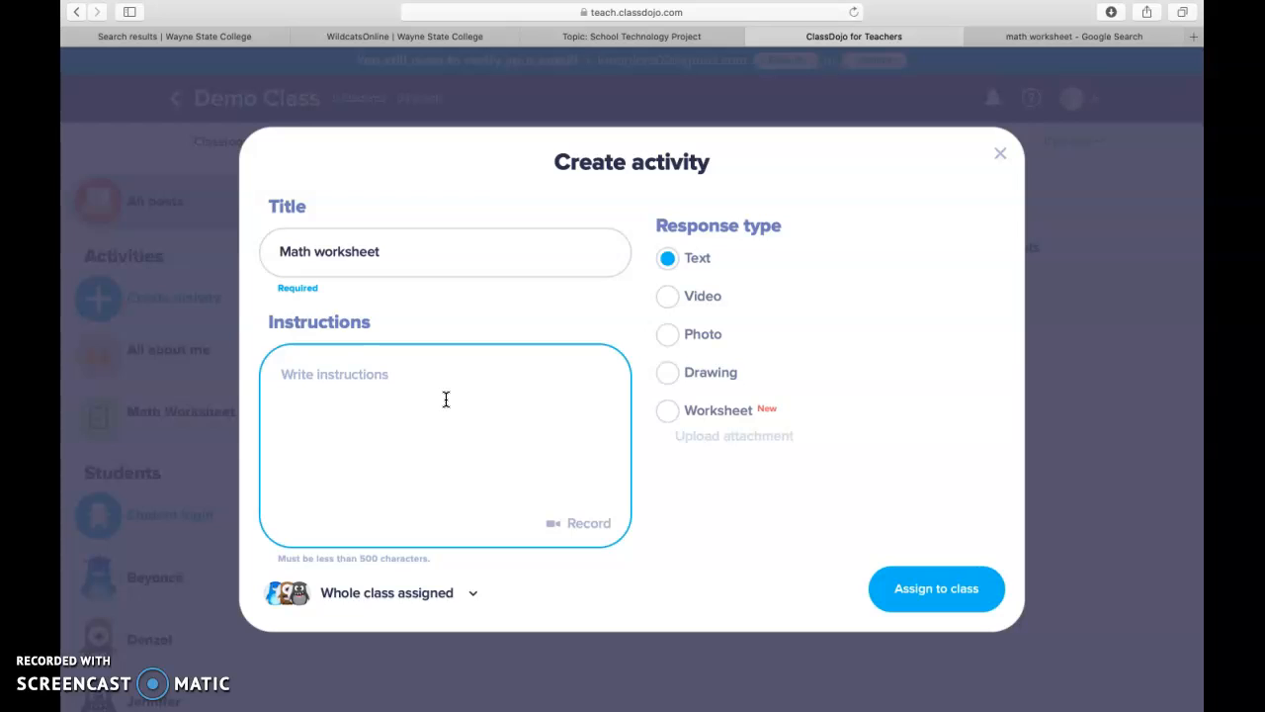
pyautogui.write('Please fill out the assignment a')
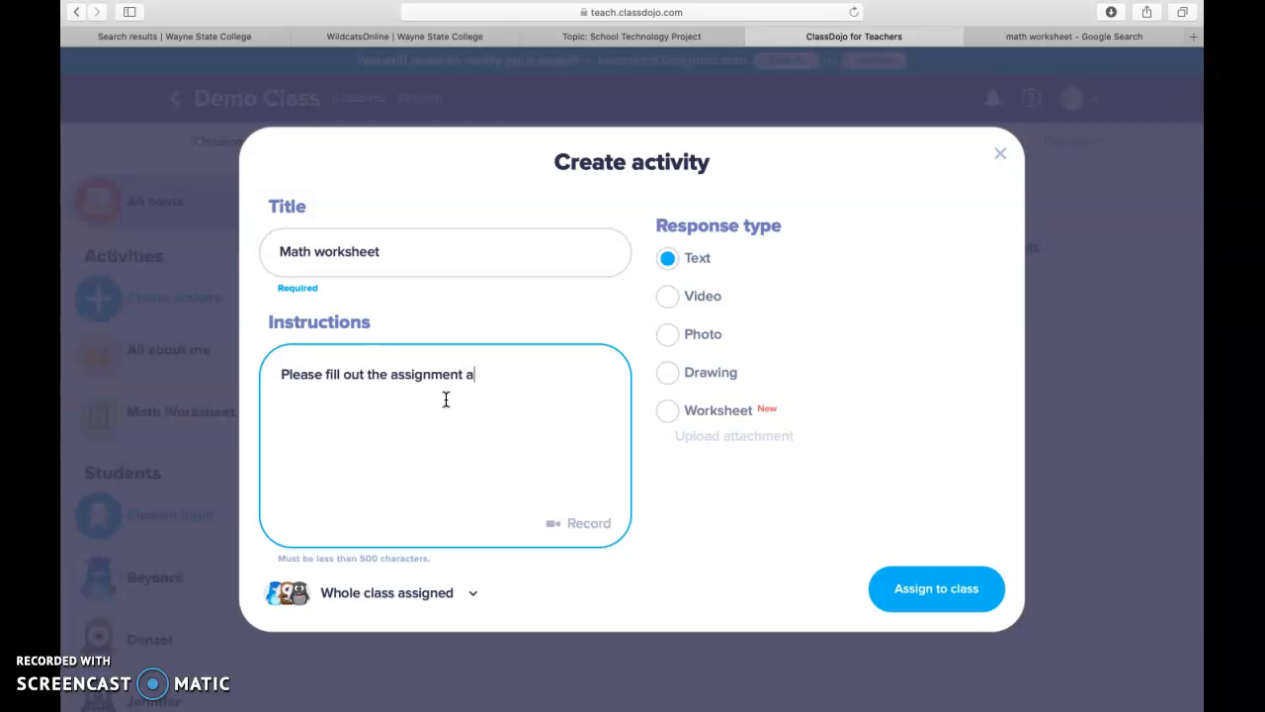
pyautogui.write('hed')
# - Set the response type to Worksheet and upload multiplication_long_no_tseparator_0202_001_300.jpg from Downloads as its attachment
pyautogui.click(668, 411)
pyautogui.click(701, 437)
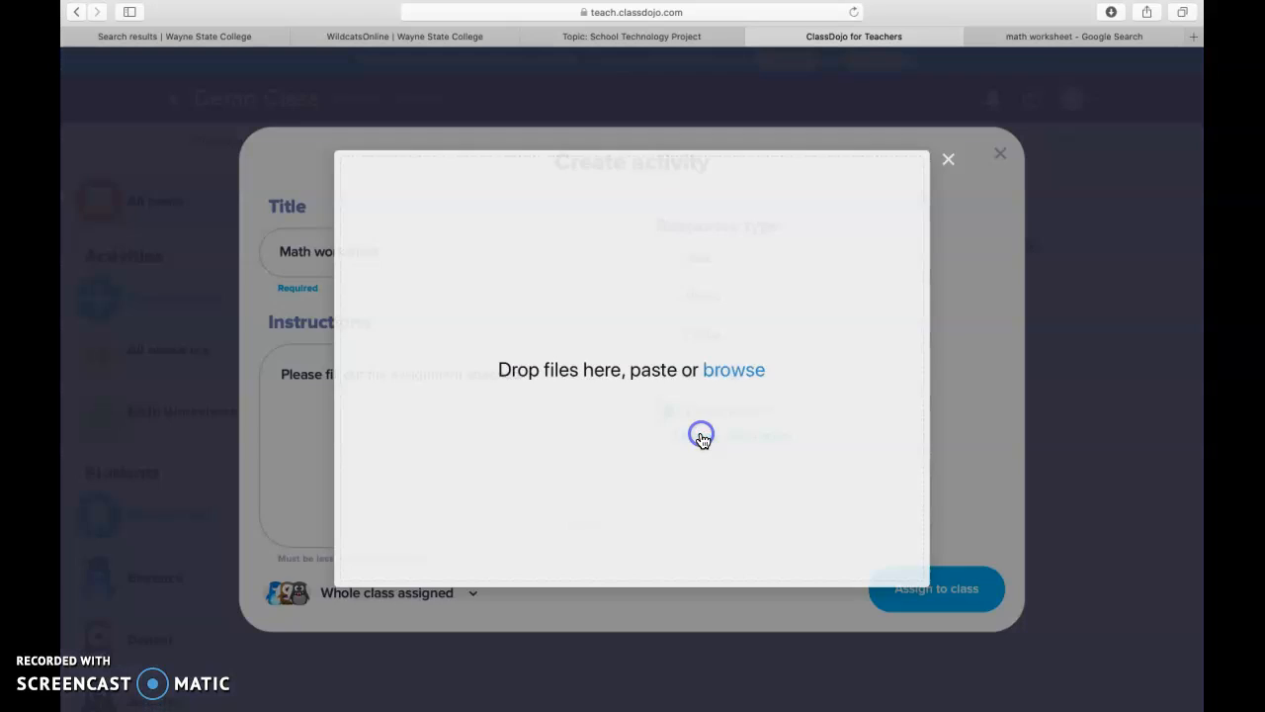
pyautogui.click(740, 373)
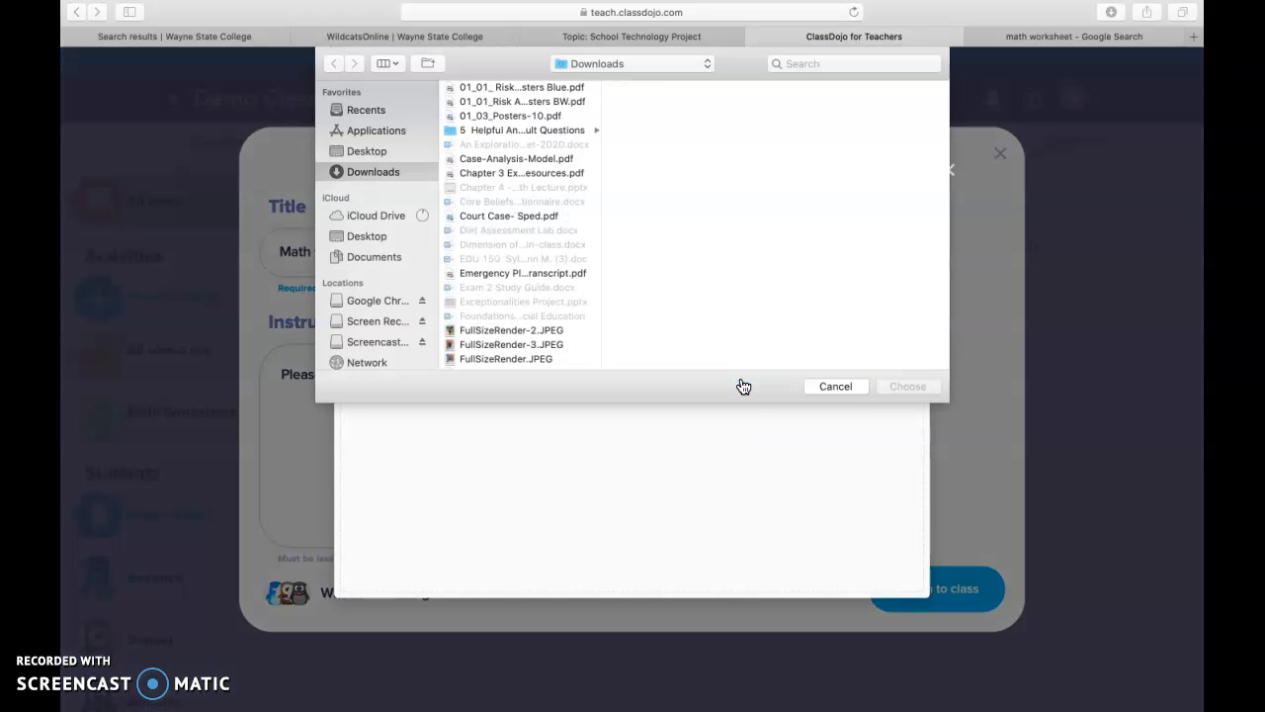
pyautogui.scroll(-5, 540, 254)
pyautogui.scroll(-10, 539, 261)
pyautogui.scroll(-3, 540, 261)
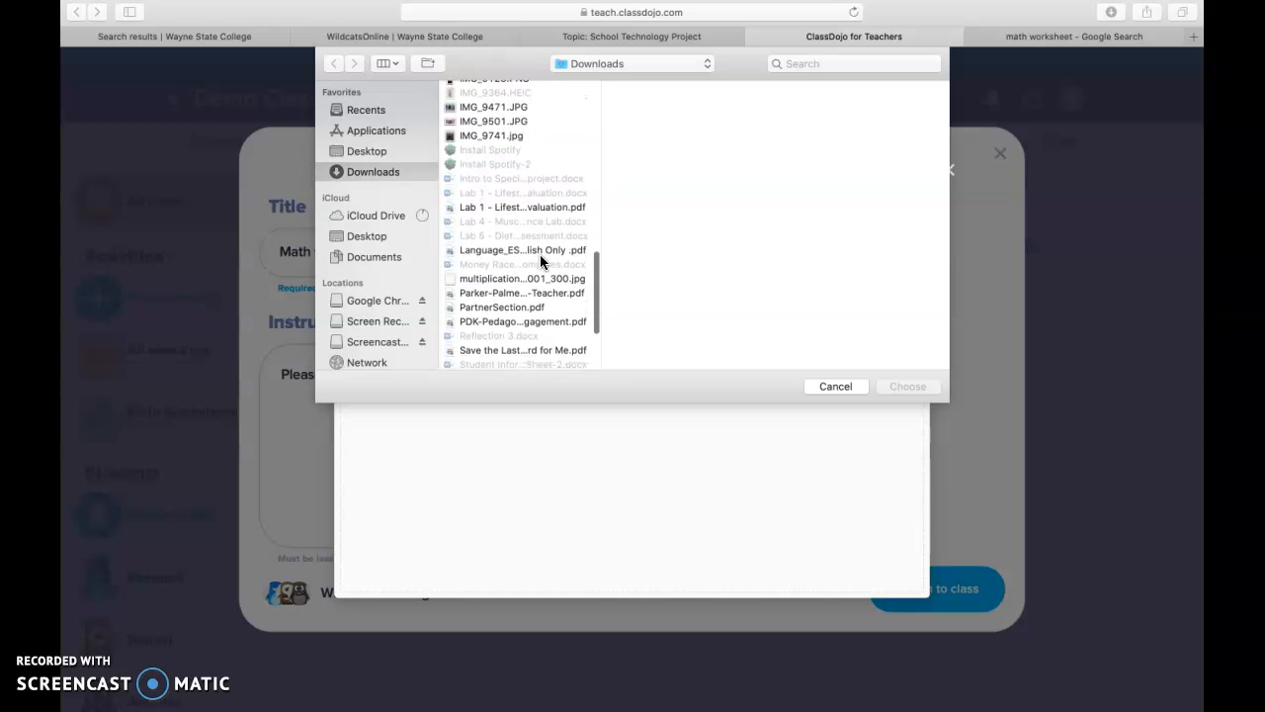
pyautogui.click(514, 269)
pyautogui.click(907, 391)
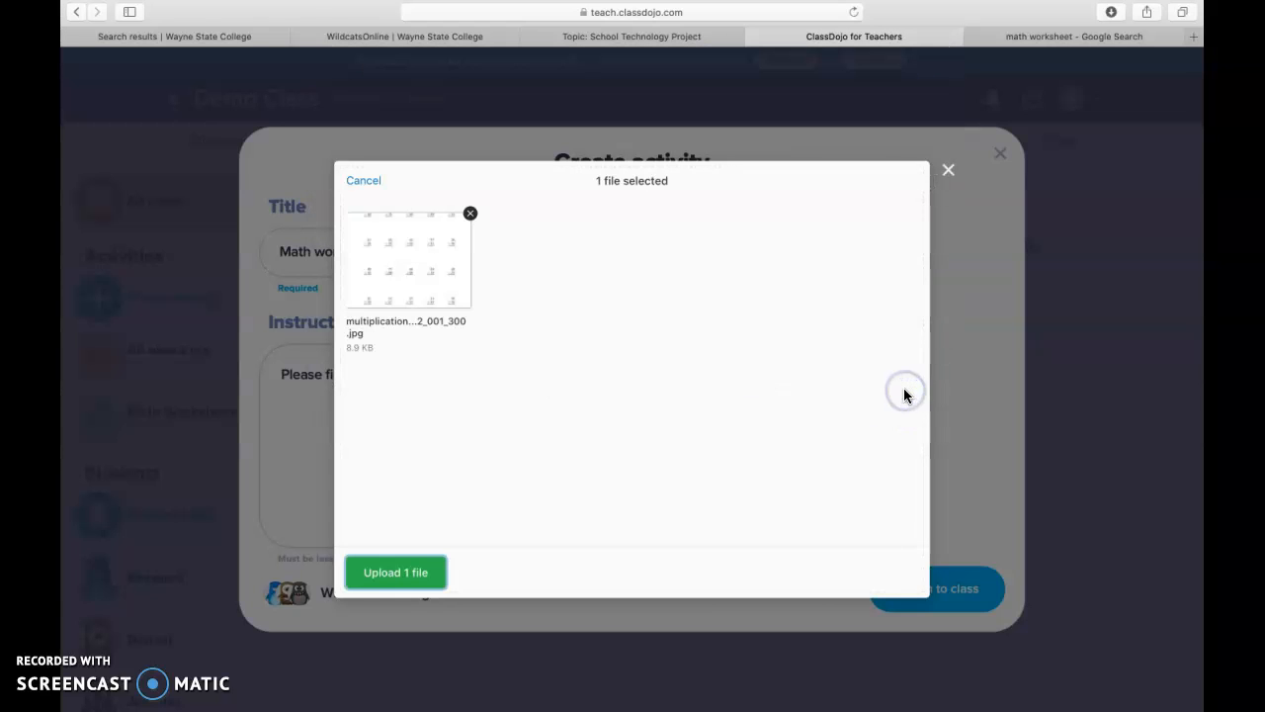
pyautogui.click(380, 583)
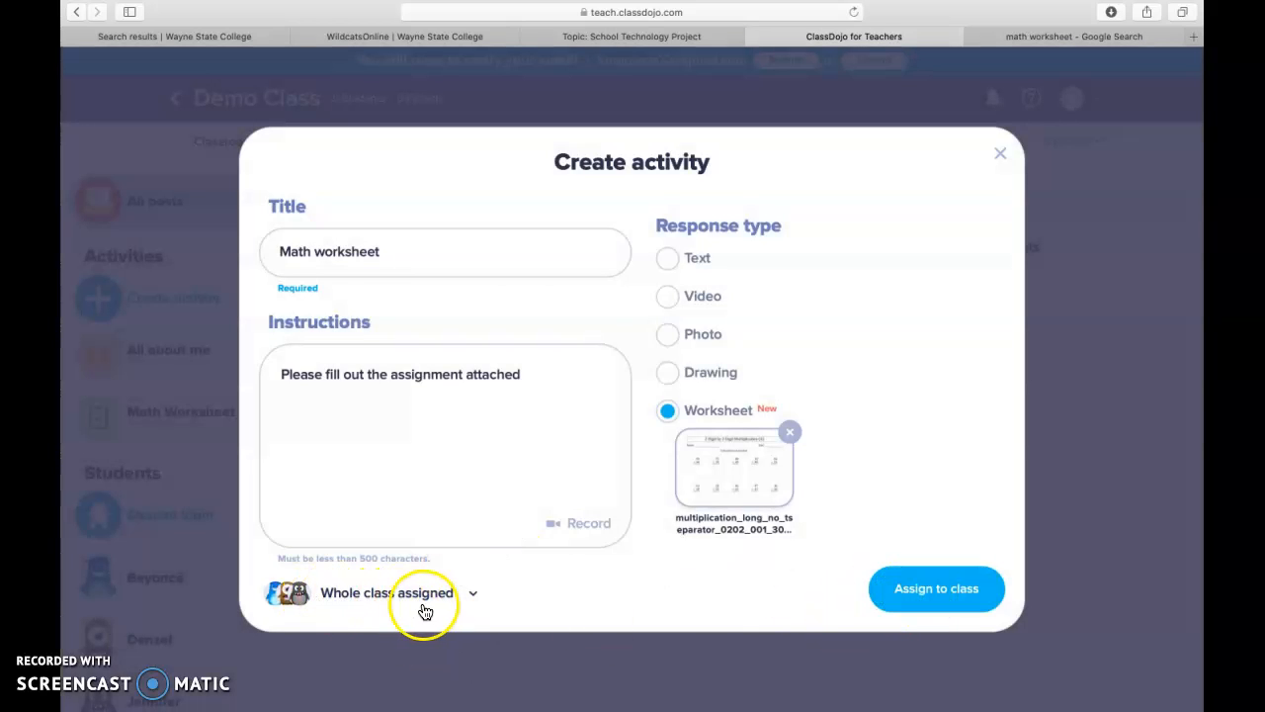
# - Assign the Math worksheet activity to the whole class and check its approved, pending approval and not yet submitted lists
pyautogui.click(902, 588)
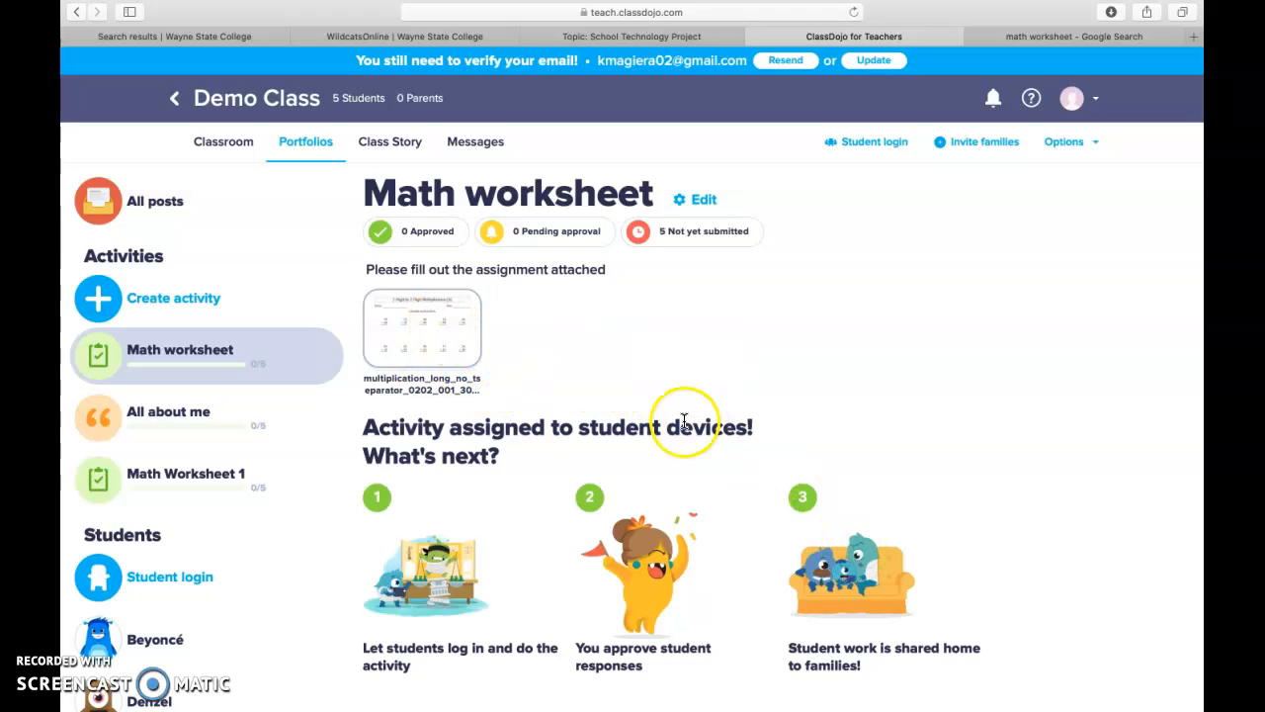
pyautogui.click(413, 236)
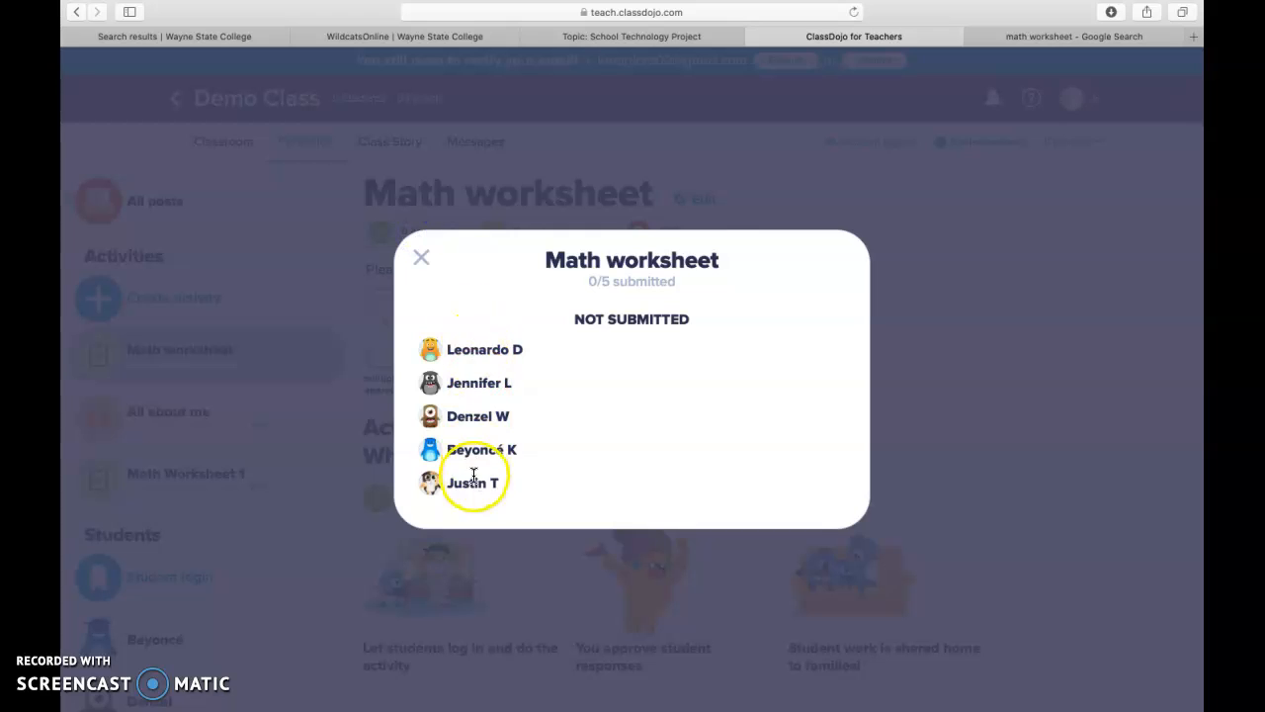
pyautogui.click(419, 259)
pyautogui.click(551, 235)
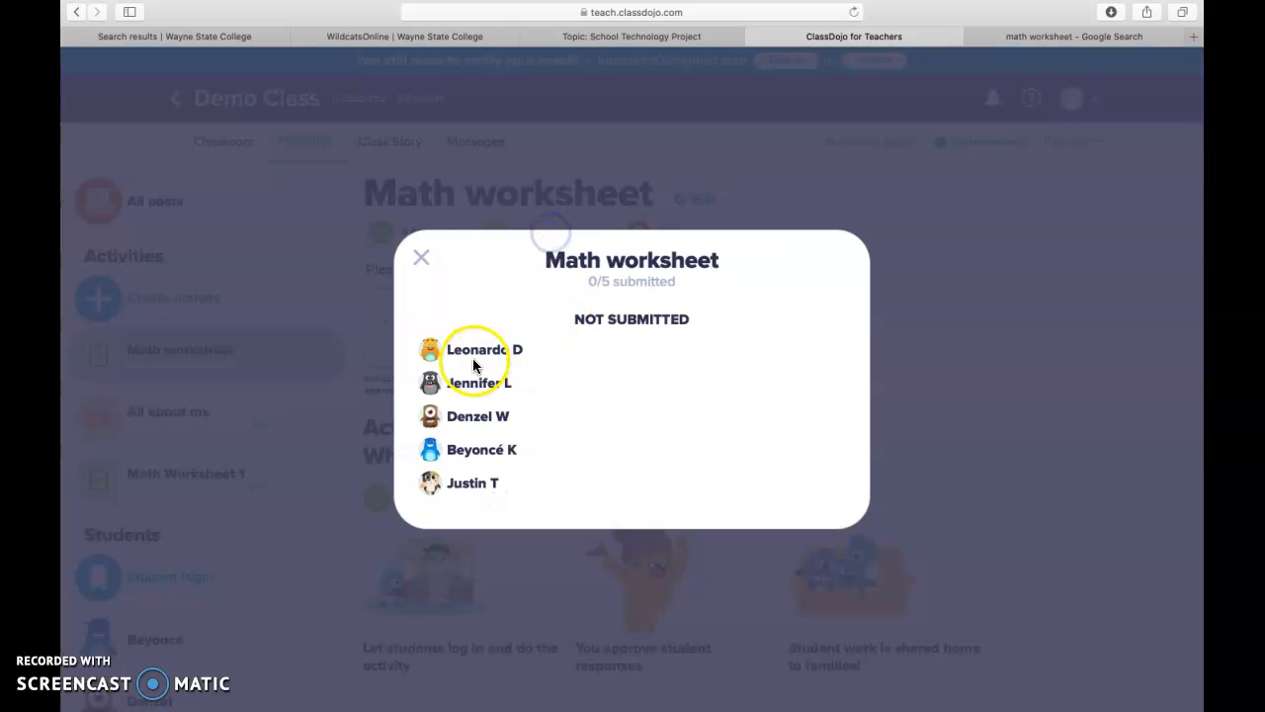
pyautogui.click(423, 258)
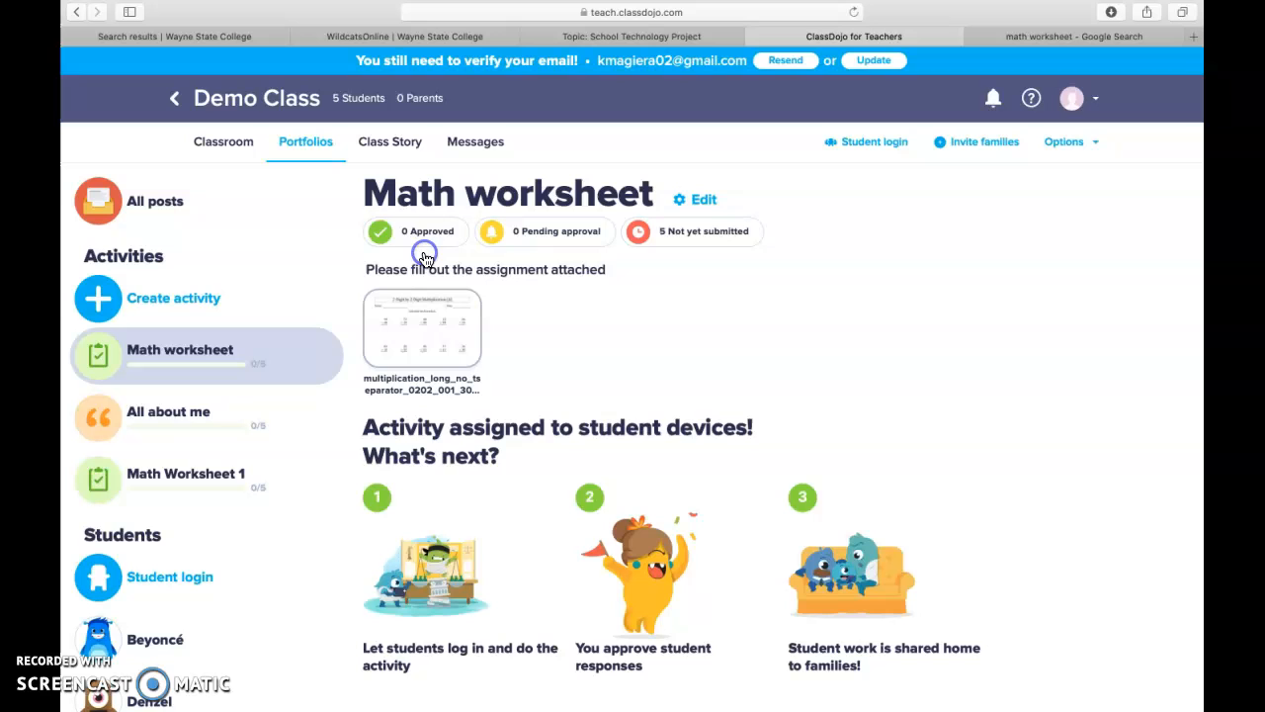
pyautogui.click(690, 241)
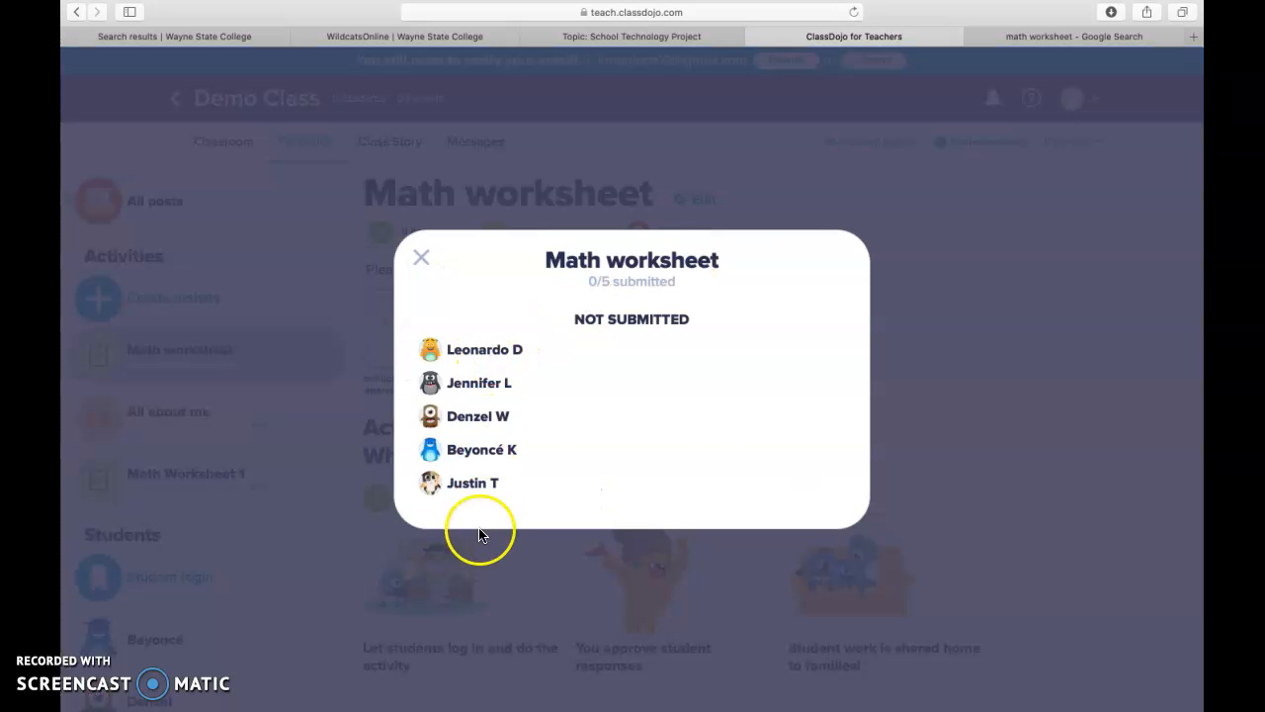
pyautogui.click(421, 257)
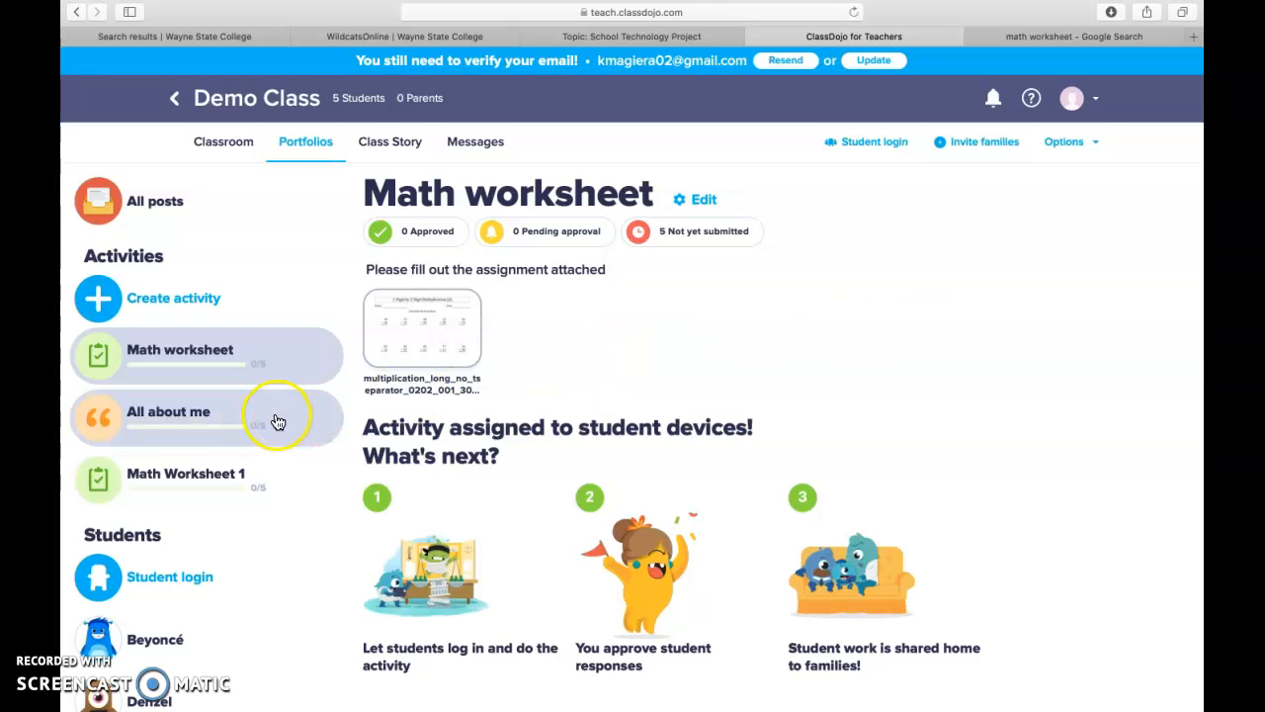
# - Publish the Class Story post "Today we have to class because school is closed today."
pyautogui.click(402, 144)
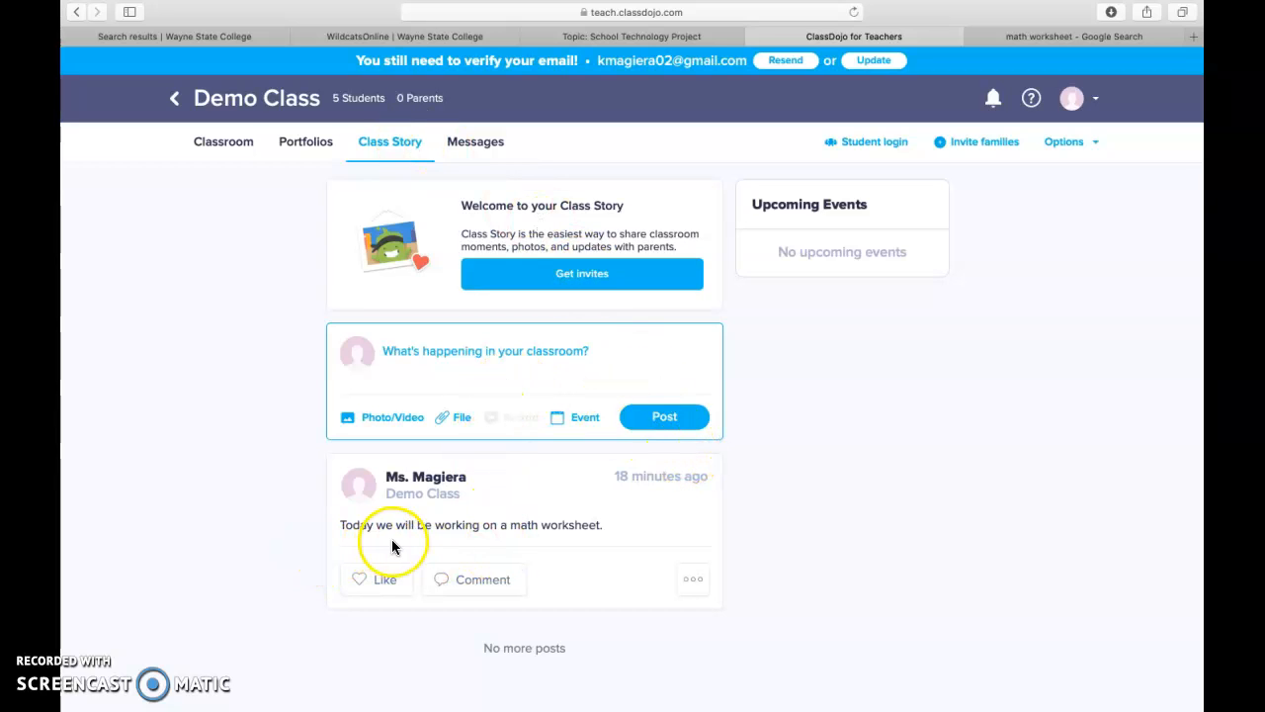
pyautogui.click(620, 353)
pyautogui.write('To')
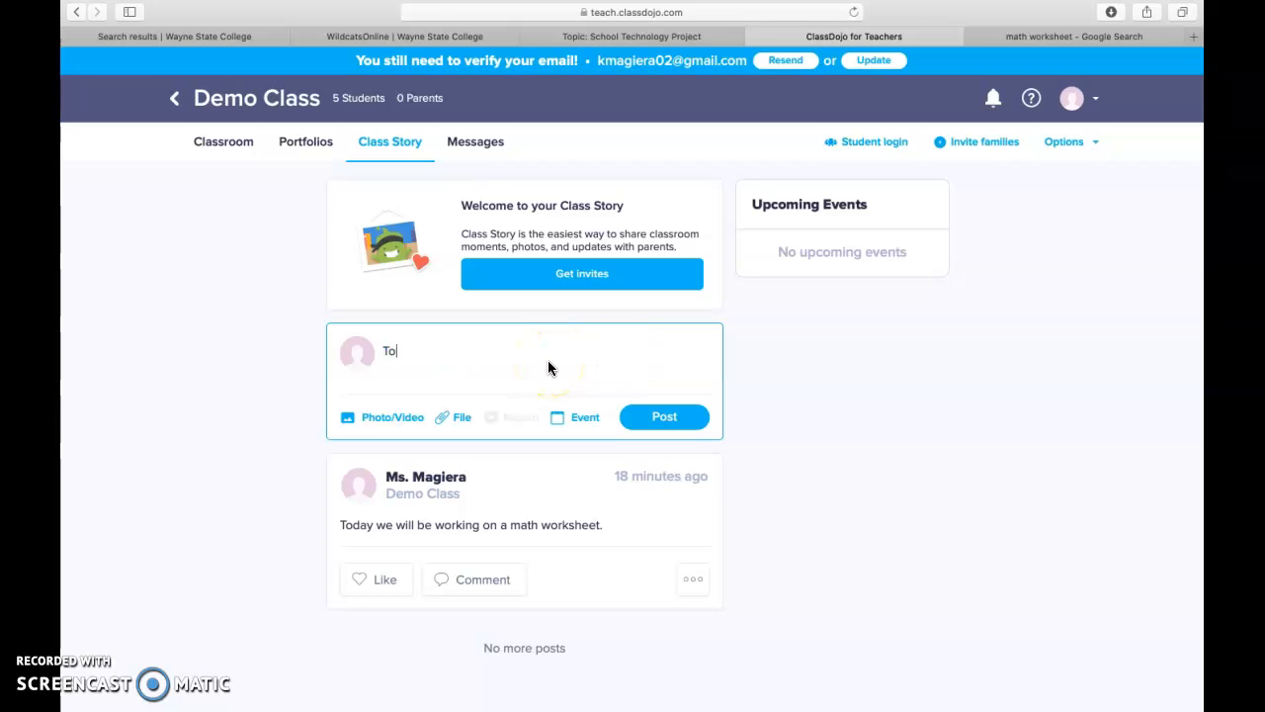
pyautogui.write('day we have to wo')
pyautogui.press('BackSpace')
pyautogui.press('BackSpace')
pyautogui.write('class because school is')
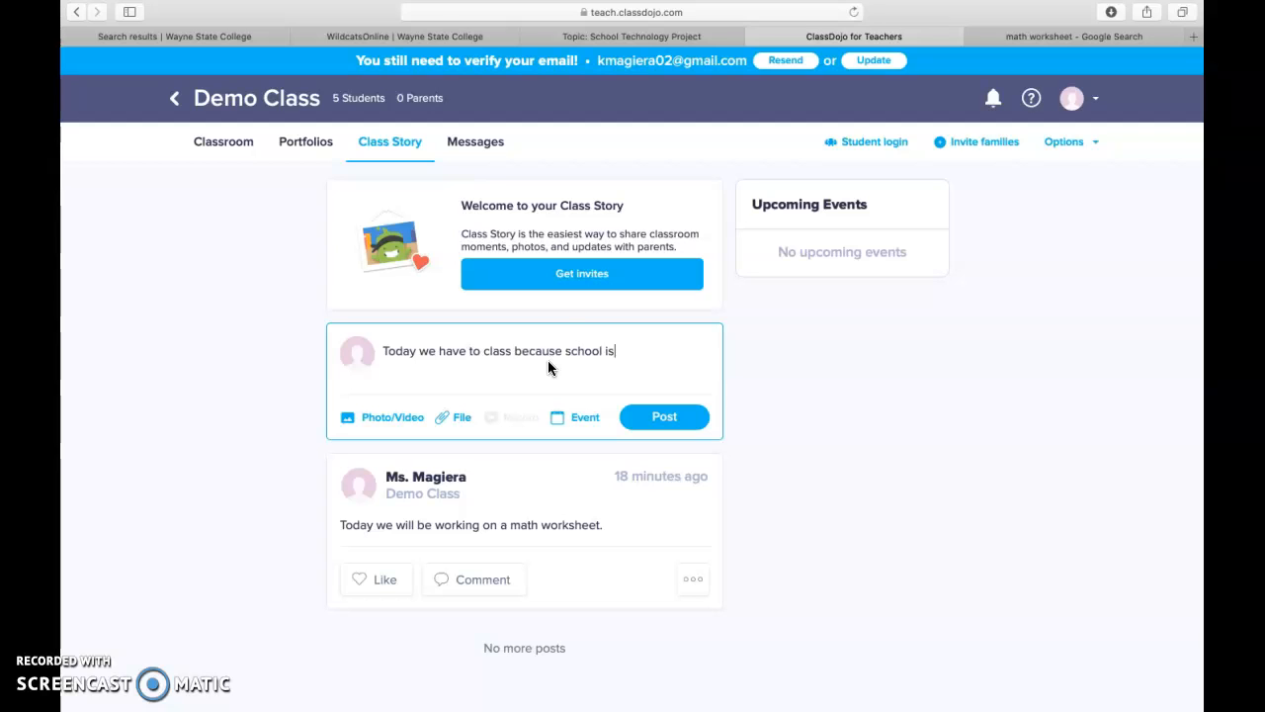
pyautogui.write(' closed today.')
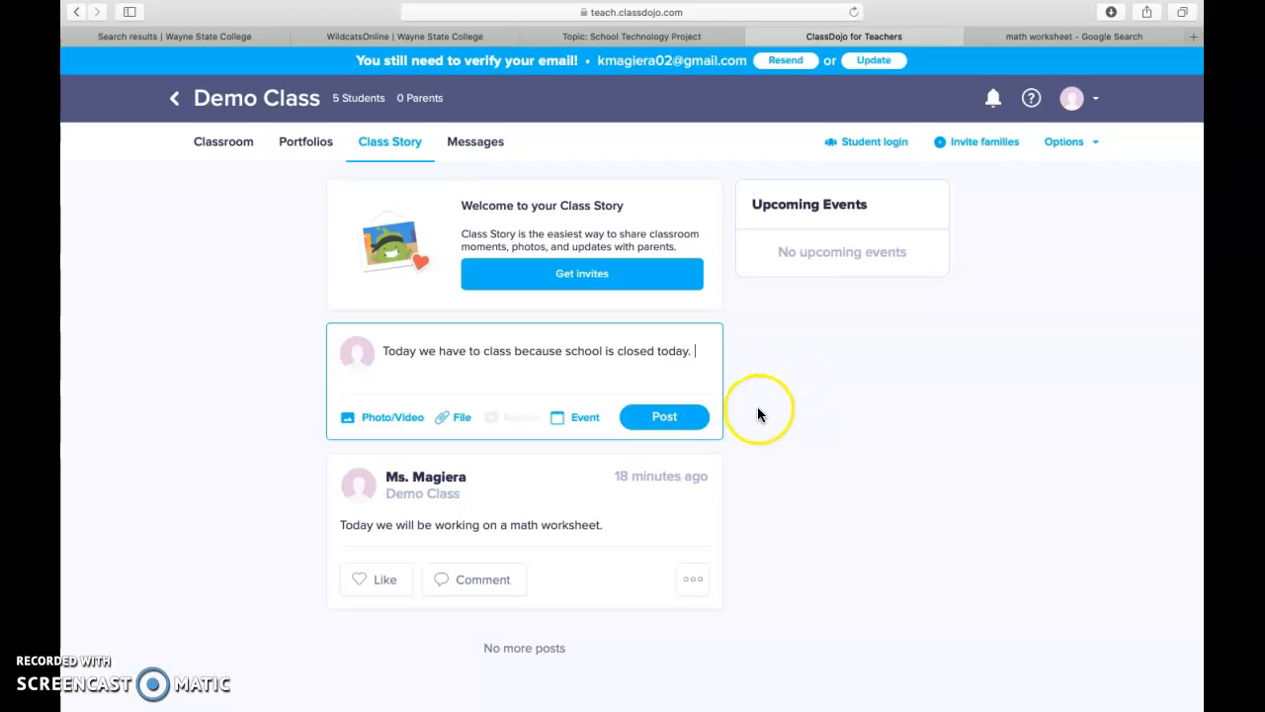
pyautogui.click(678, 420)
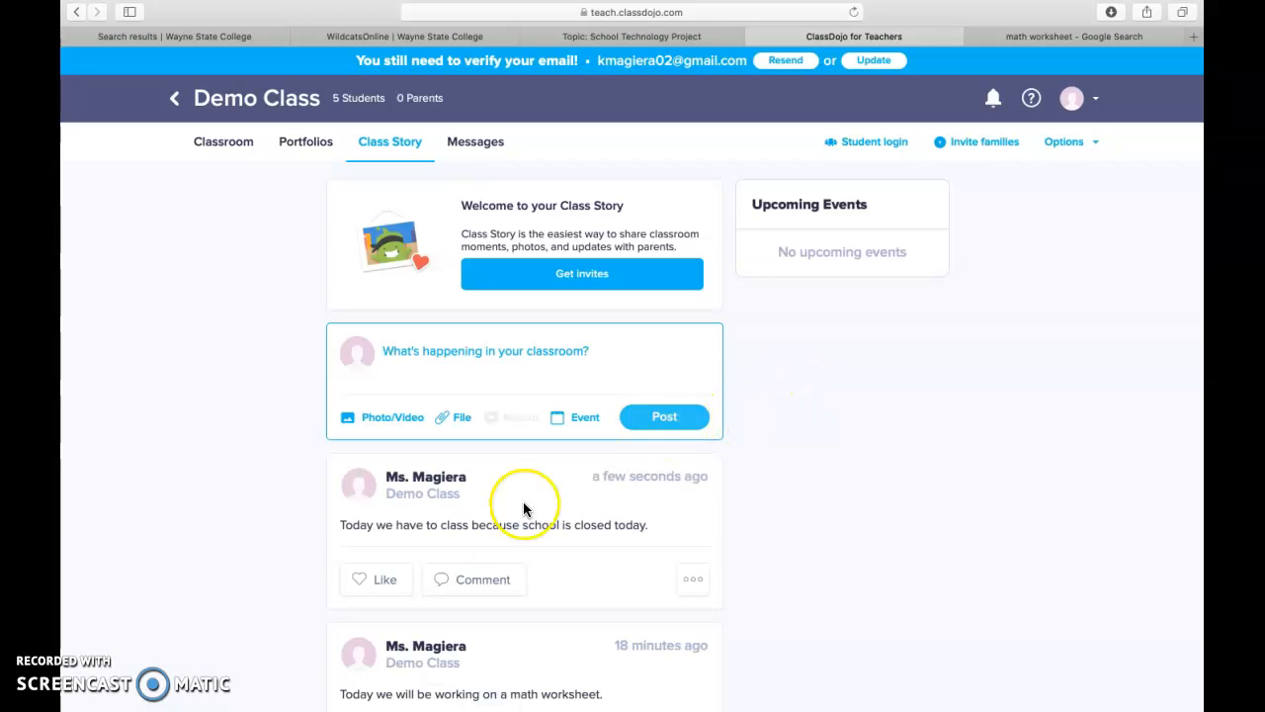
pyautogui.scroll(-2, 789, 496)
pyautogui.scroll(2, 789, 504)
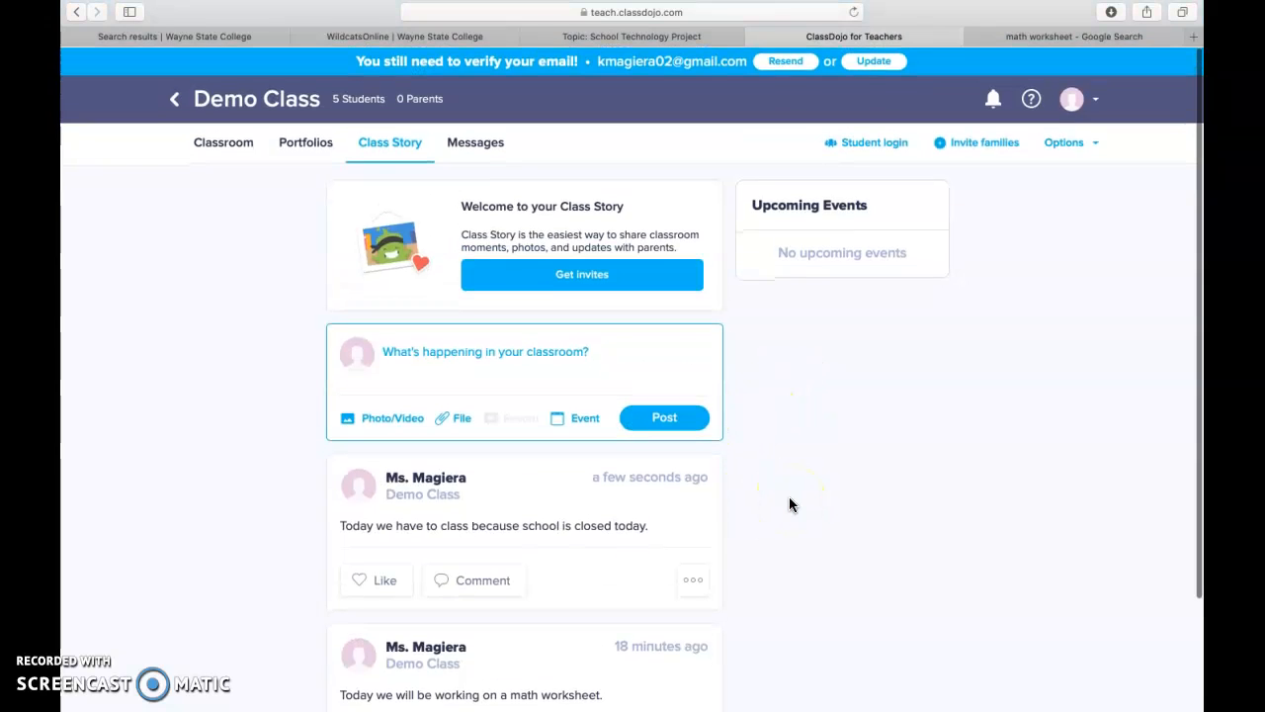
# - Look at the messaging page for Beyoncé's parent and the class's family invitation options
pyautogui.click(491, 147)
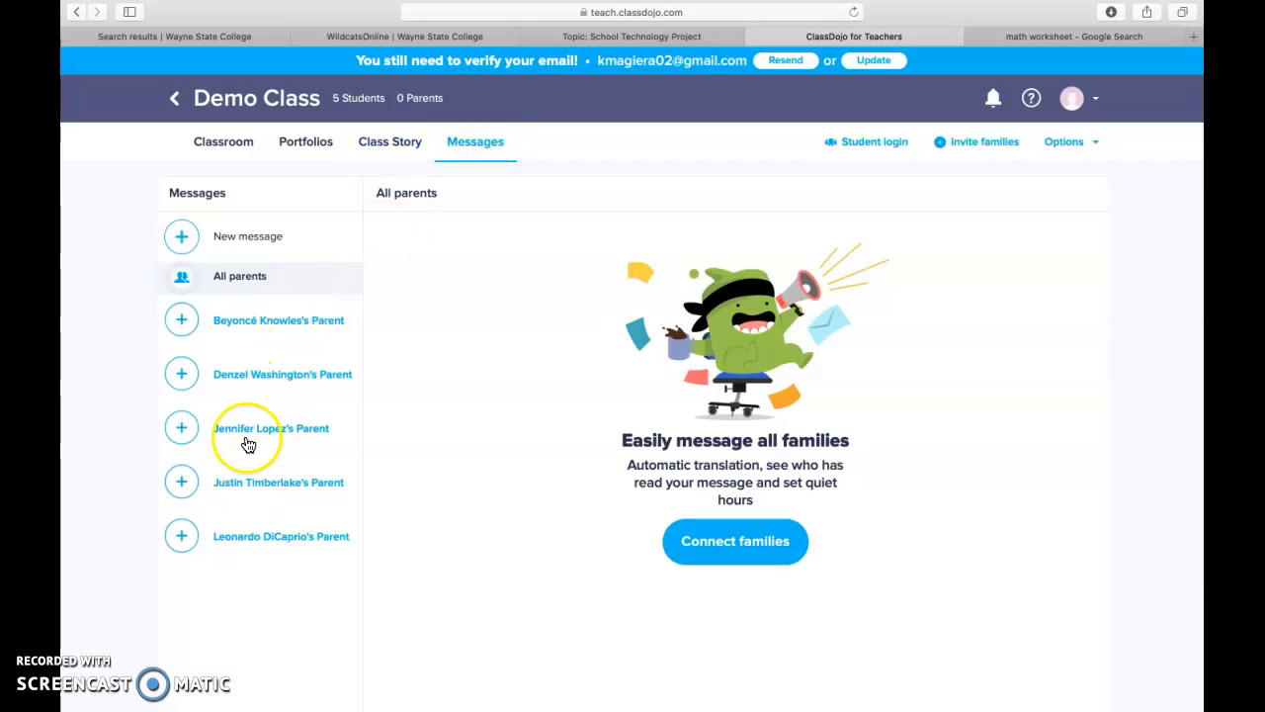
pyautogui.click(308, 325)
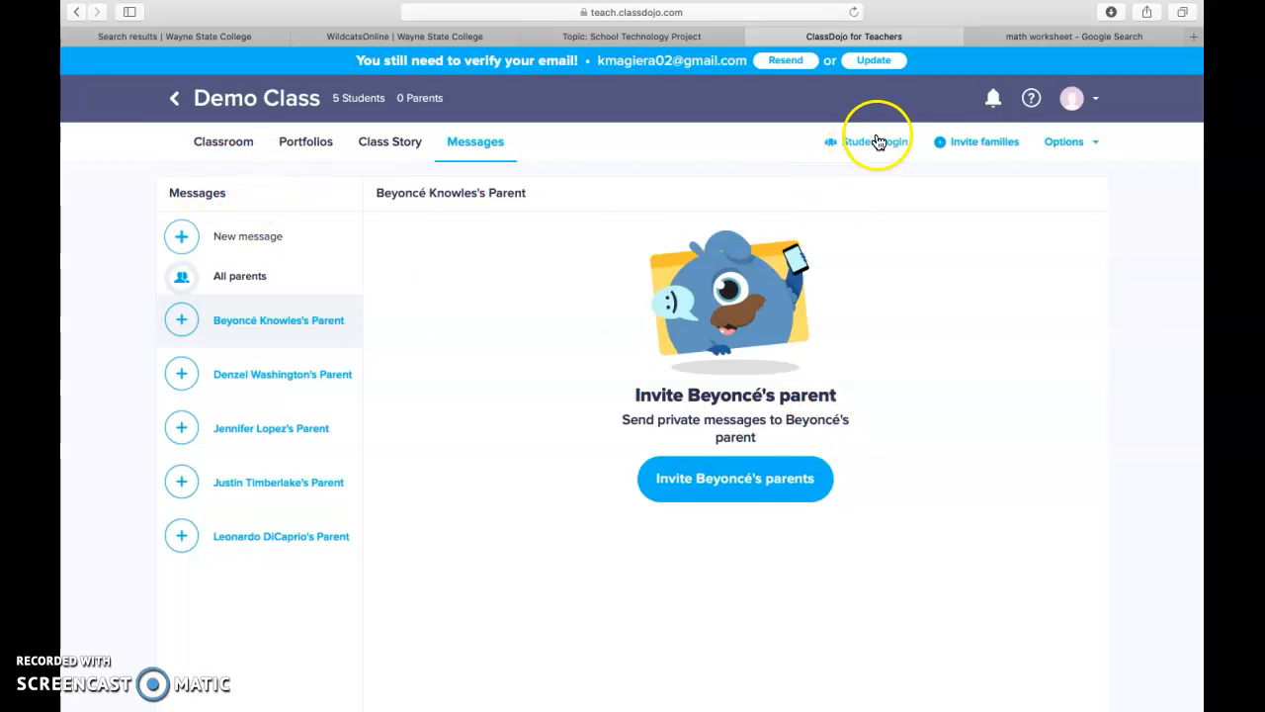
pyautogui.click(975, 144)
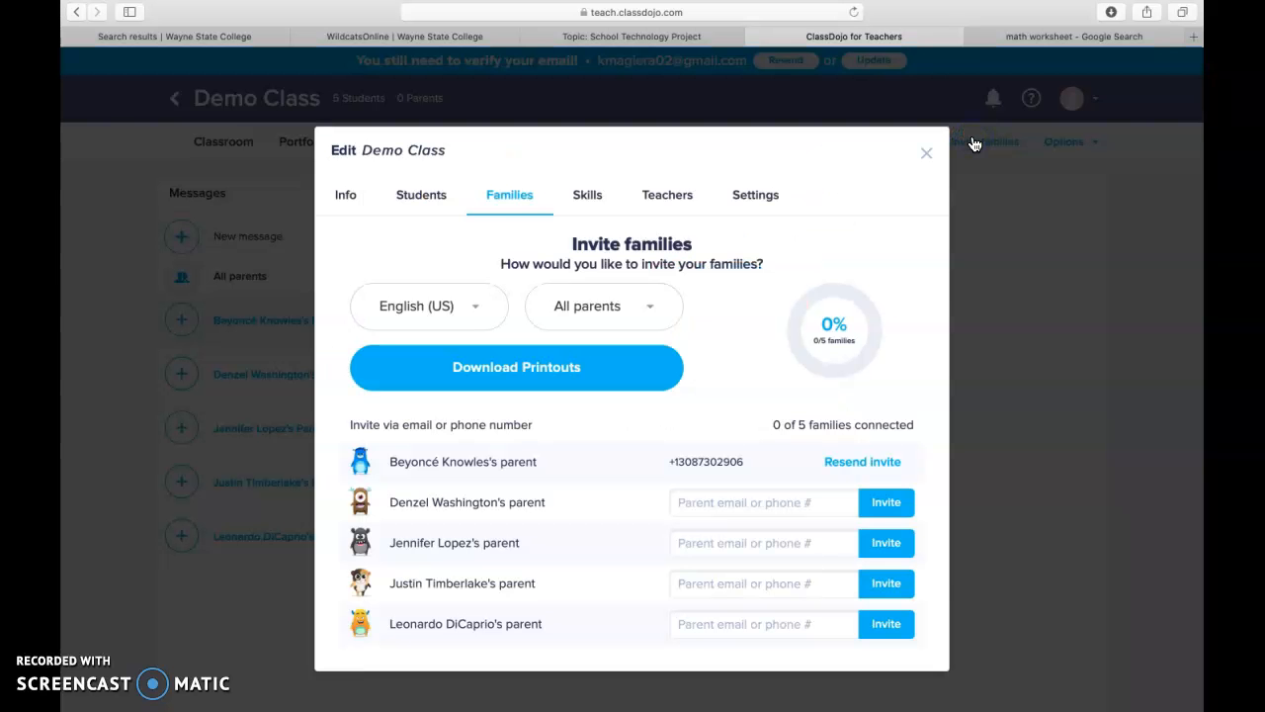
# - Review Demo Class's name and grade settings with 8th Grade selected, and close the class editor
pyautogui.click(340, 202)
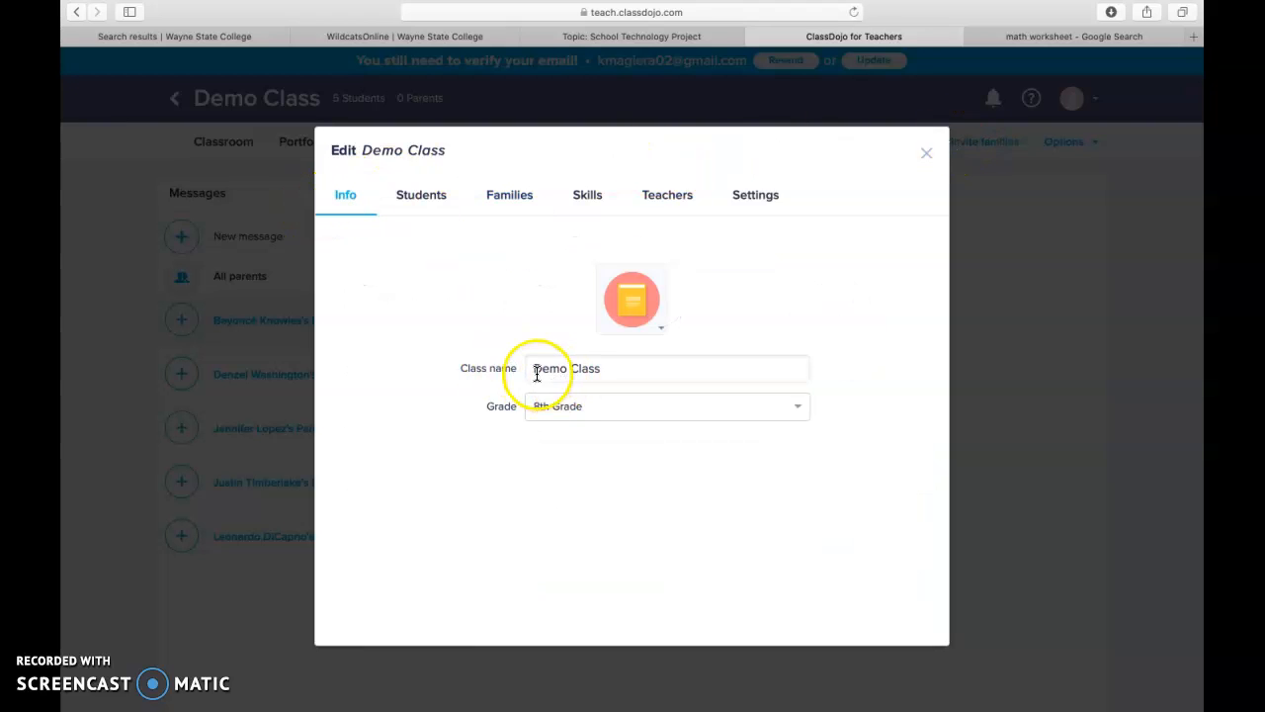
pyautogui.click(627, 372)
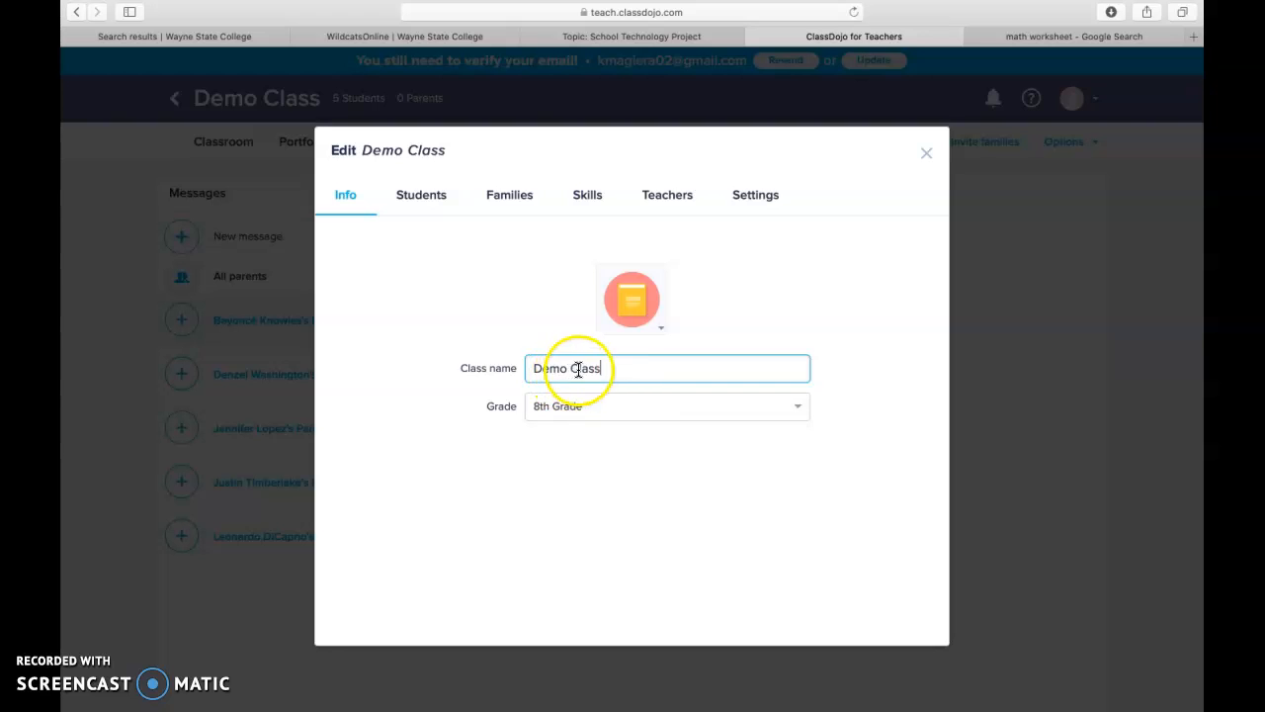
pyautogui.click(626, 408)
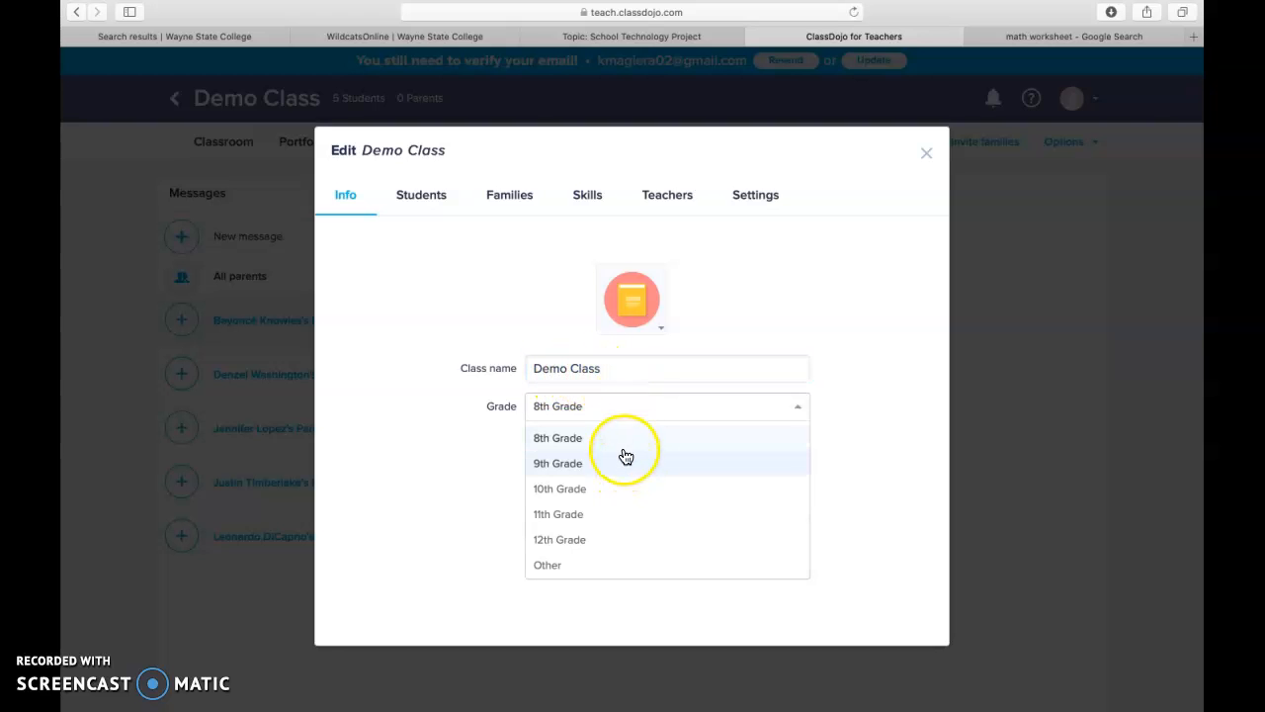
pyautogui.click(623, 447)
pyautogui.click(926, 156)
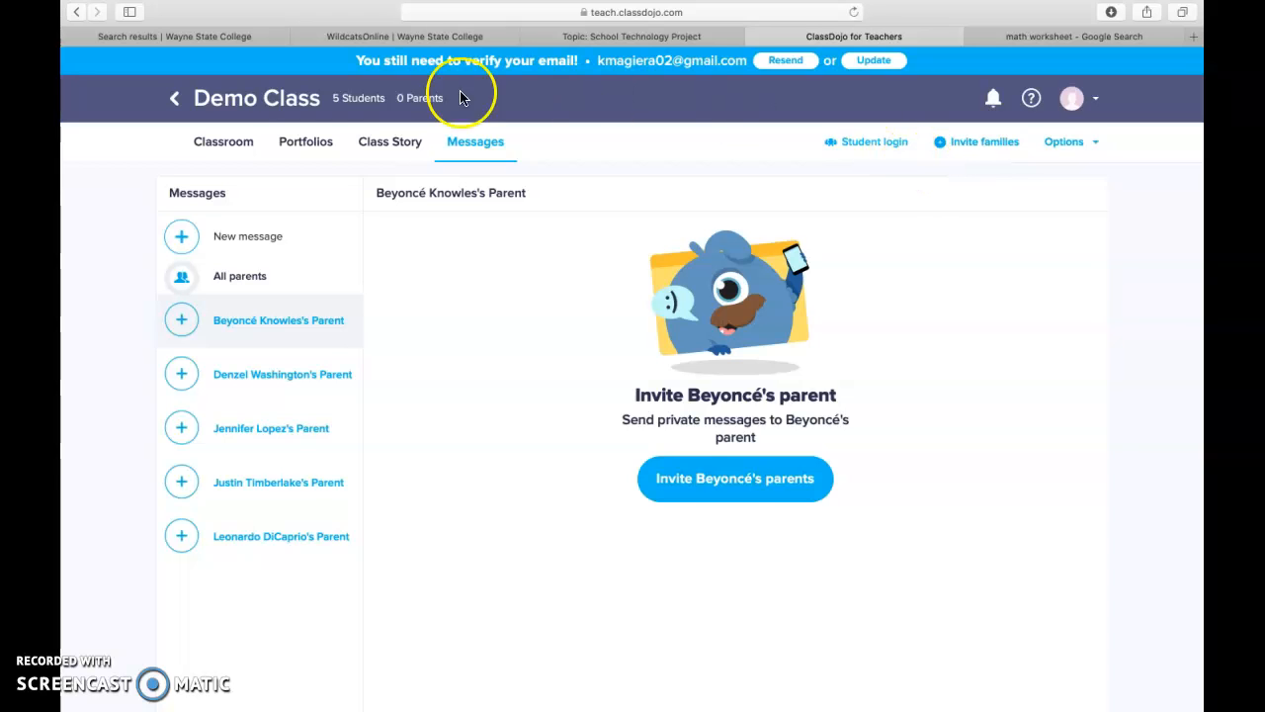
# - Give Jennifer and Justin together the Needs work feedback Off task in the classroom view
pyautogui.click(225, 151)
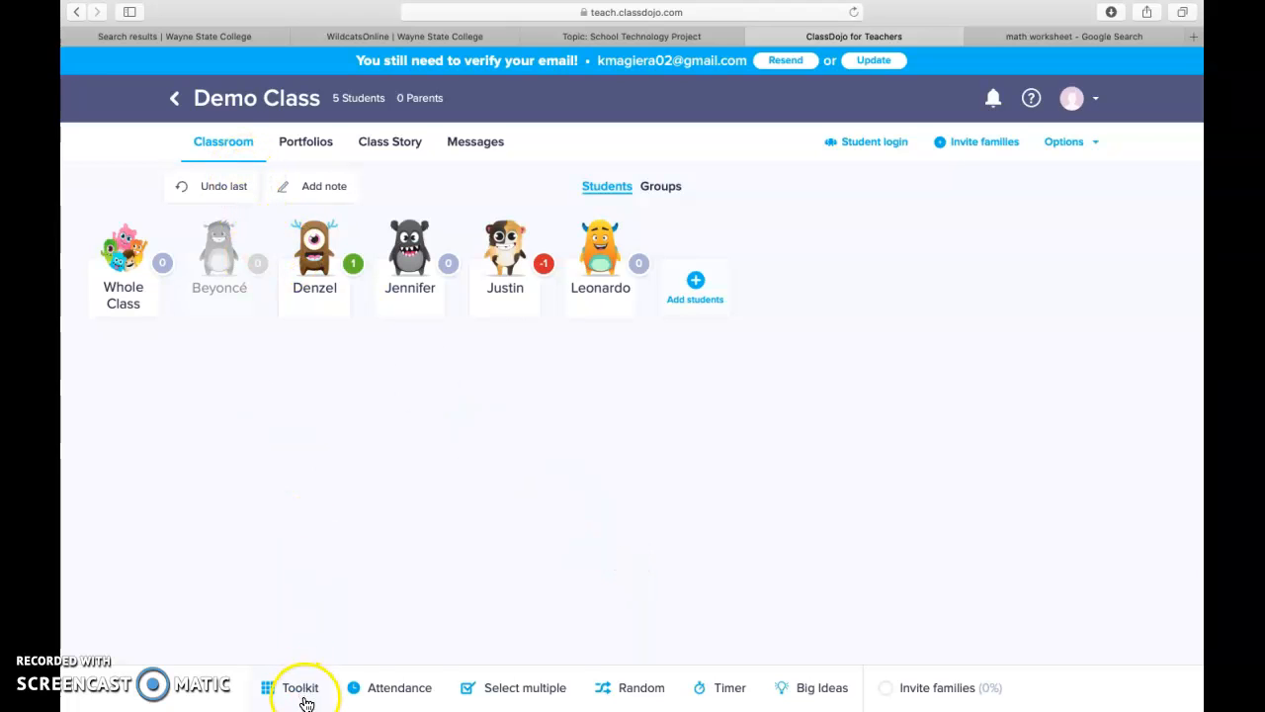
pyautogui.click(516, 698)
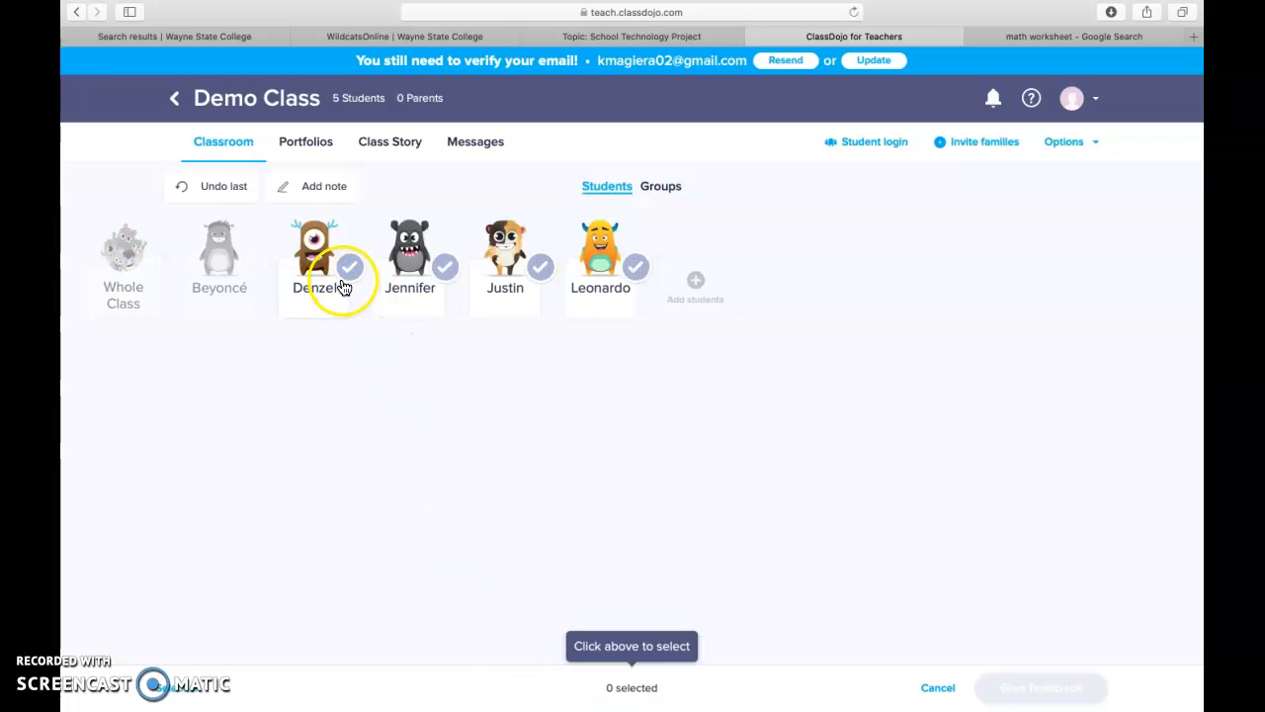
pyautogui.click(403, 295)
pyautogui.click(506, 294)
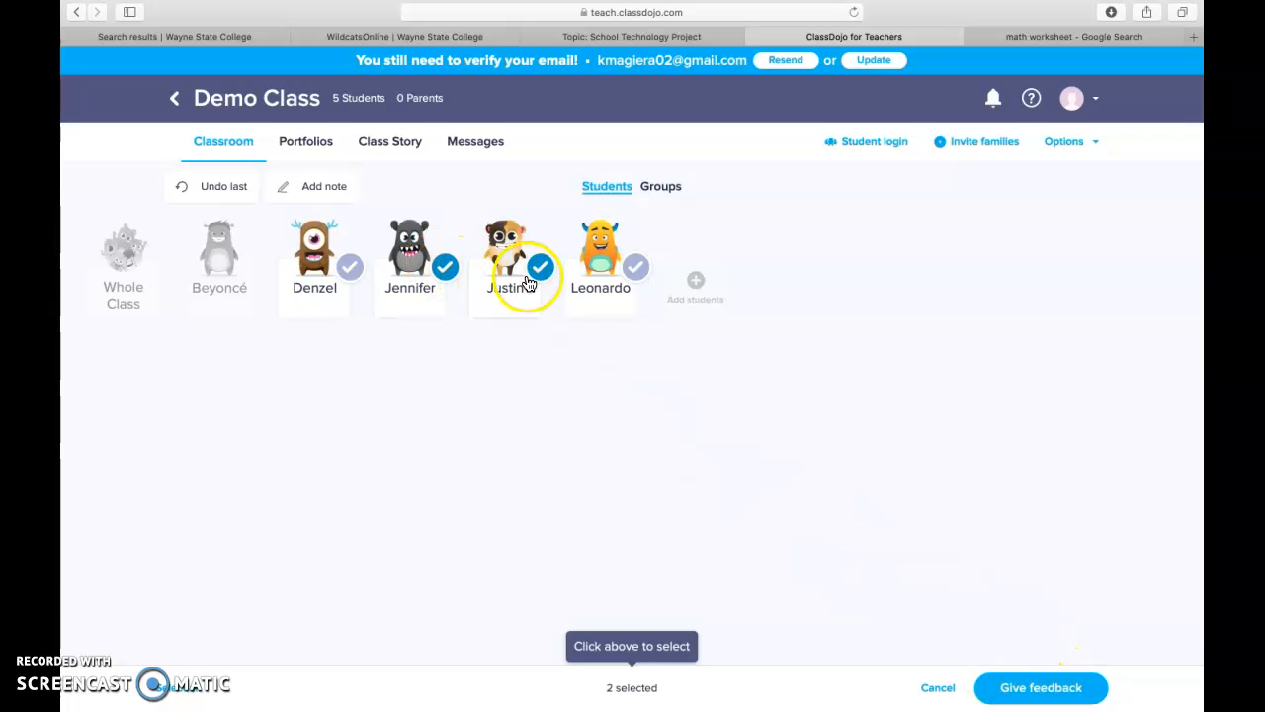
pyautogui.click(1028, 682)
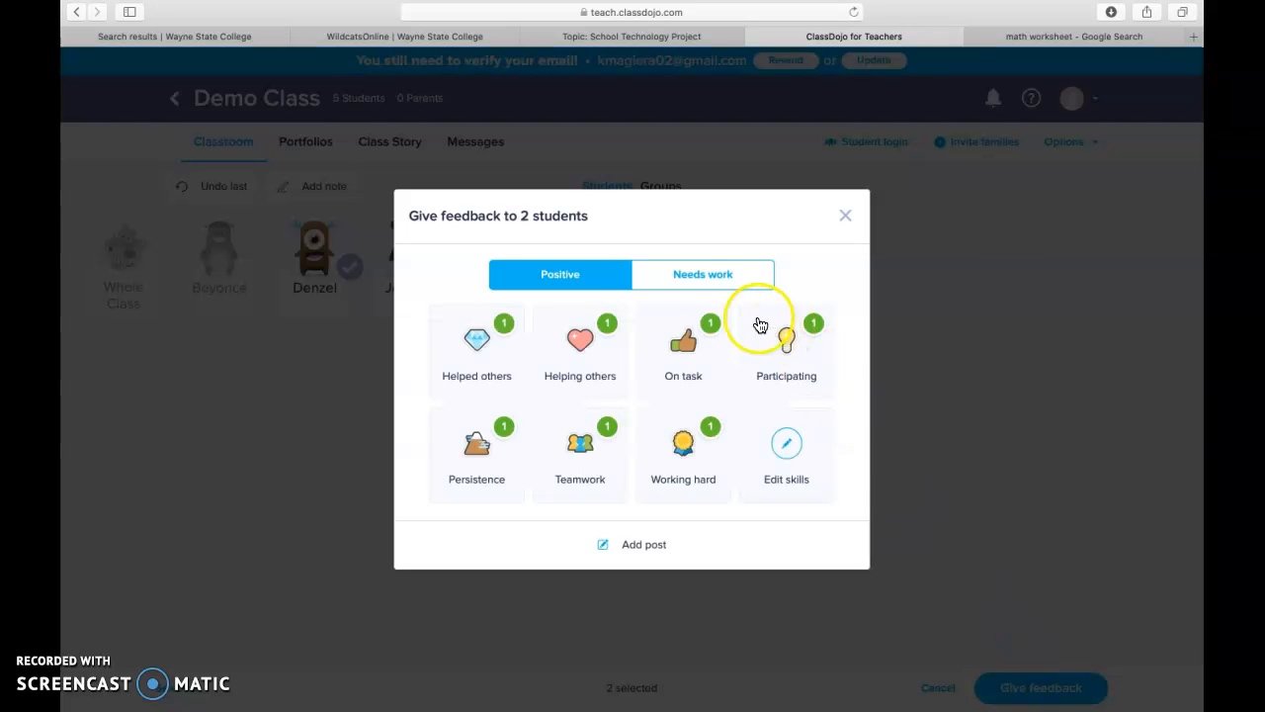
pyautogui.click(729, 287)
pyautogui.click(491, 333)
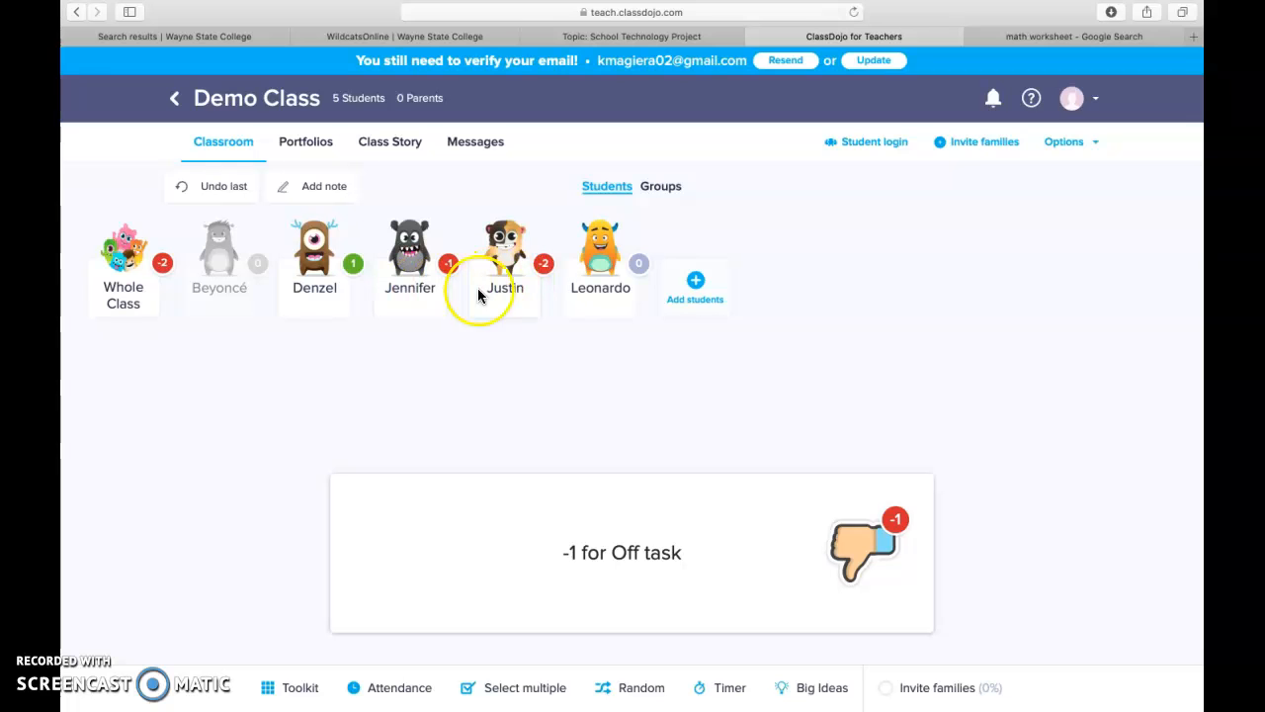
# - Select Leonardo and Justin together and give them the positive feedback Working hard
pyautogui.click(605, 282)
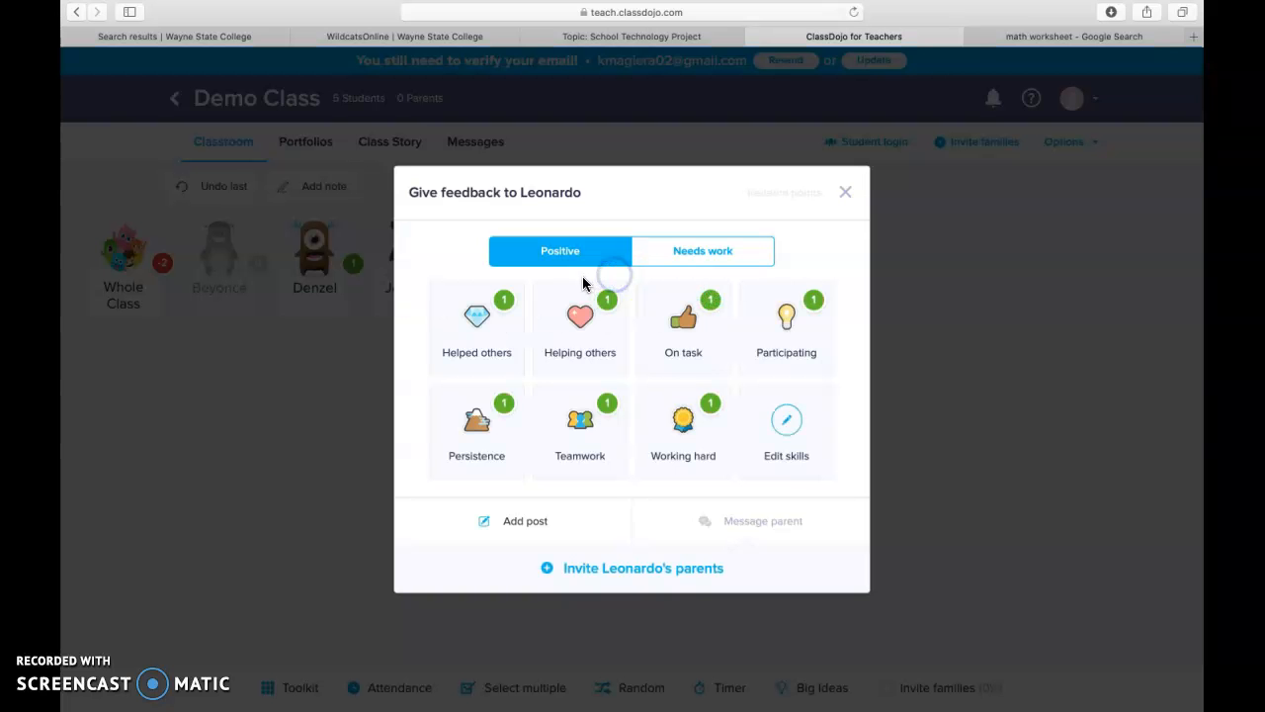
pyautogui.click(845, 191)
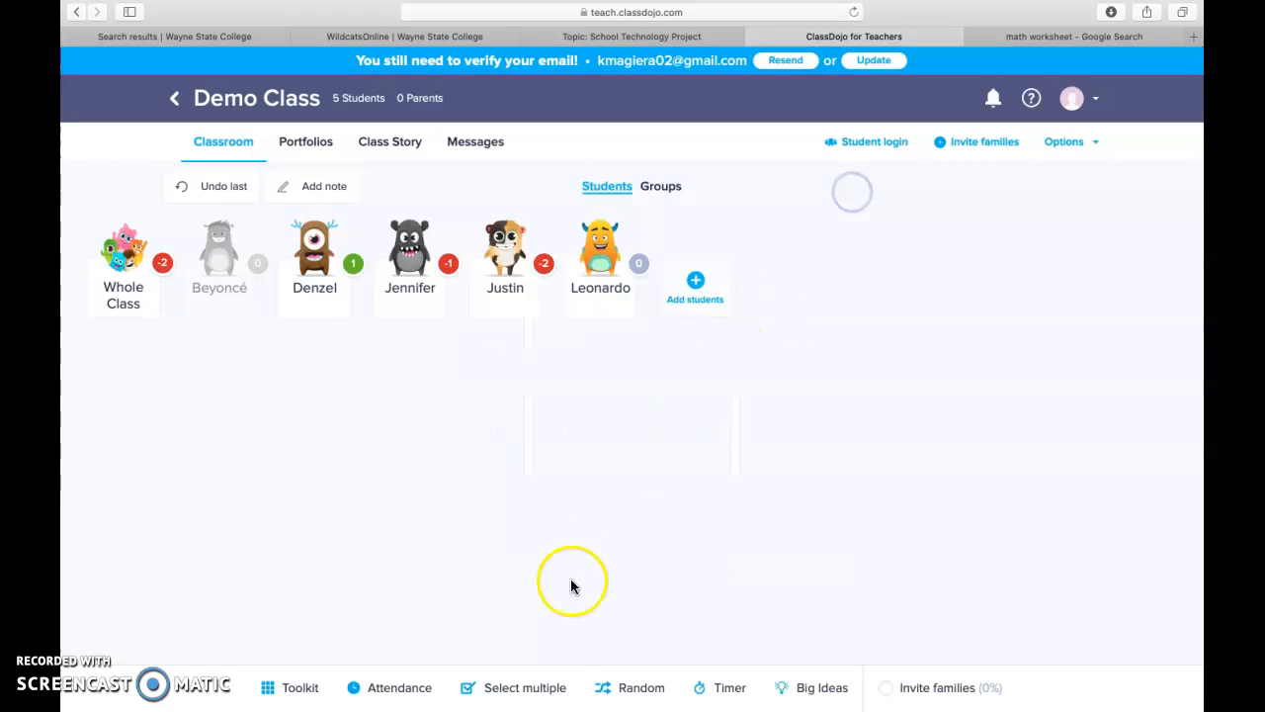
pyautogui.click(551, 689)
pyautogui.click(604, 276)
pyautogui.click(537, 283)
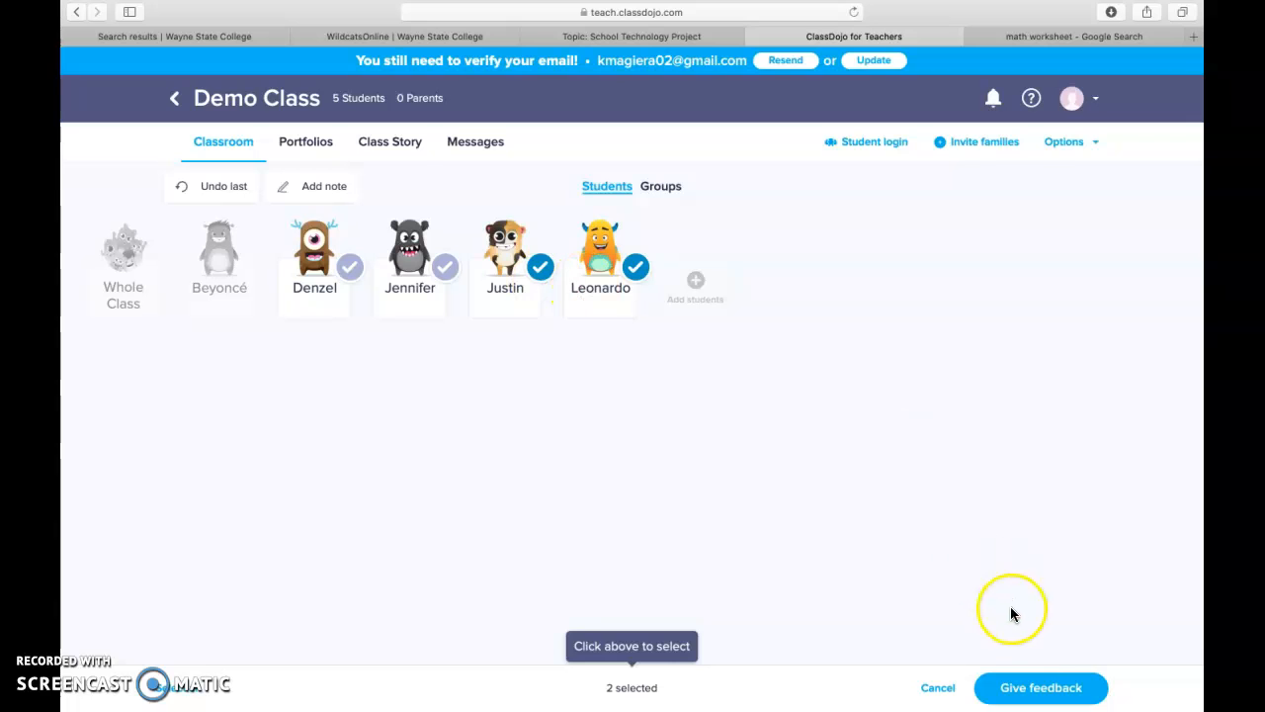
pyautogui.click(1046, 692)
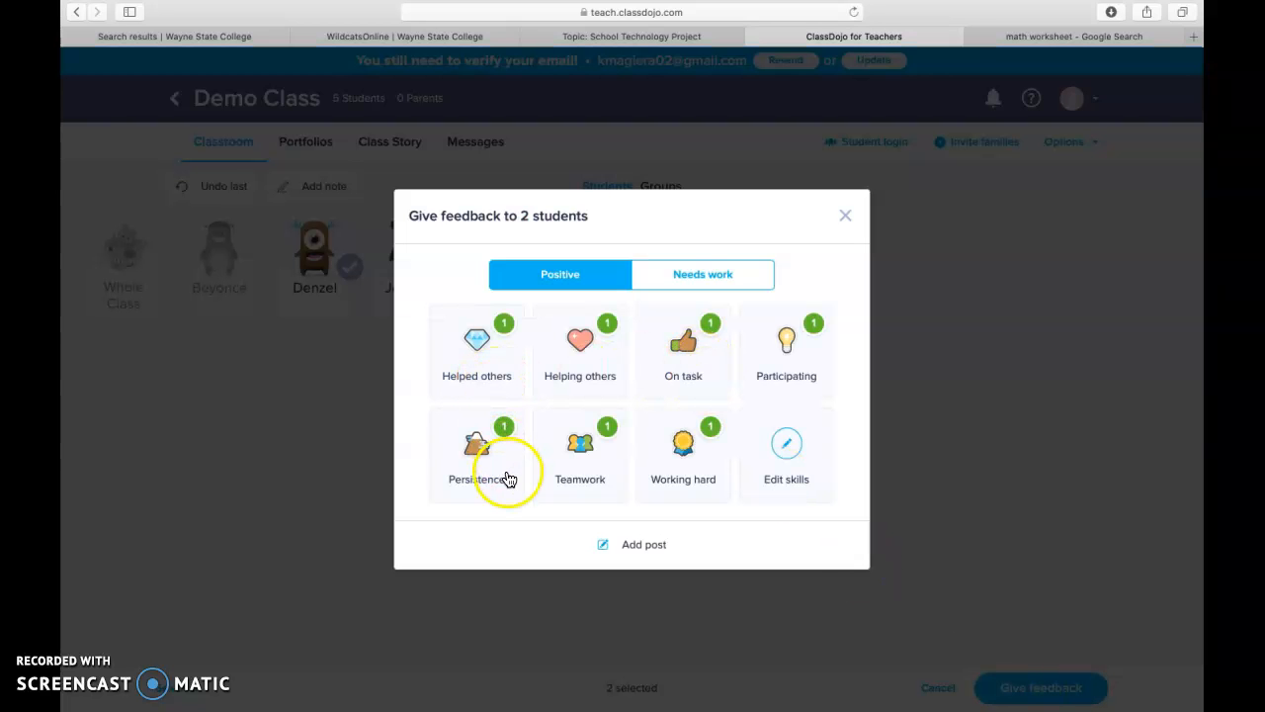
pyautogui.click(680, 451)
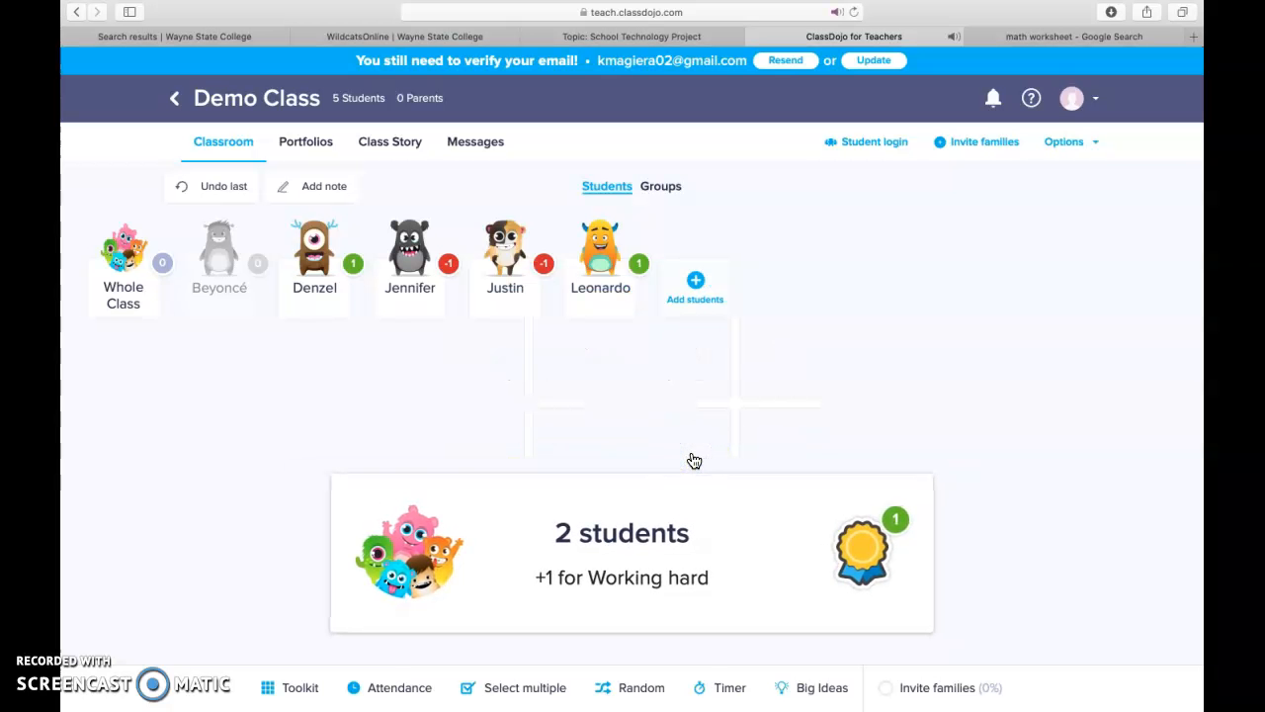
# - Award the Table One group the positive feedback On task
pyautogui.click(660, 186)
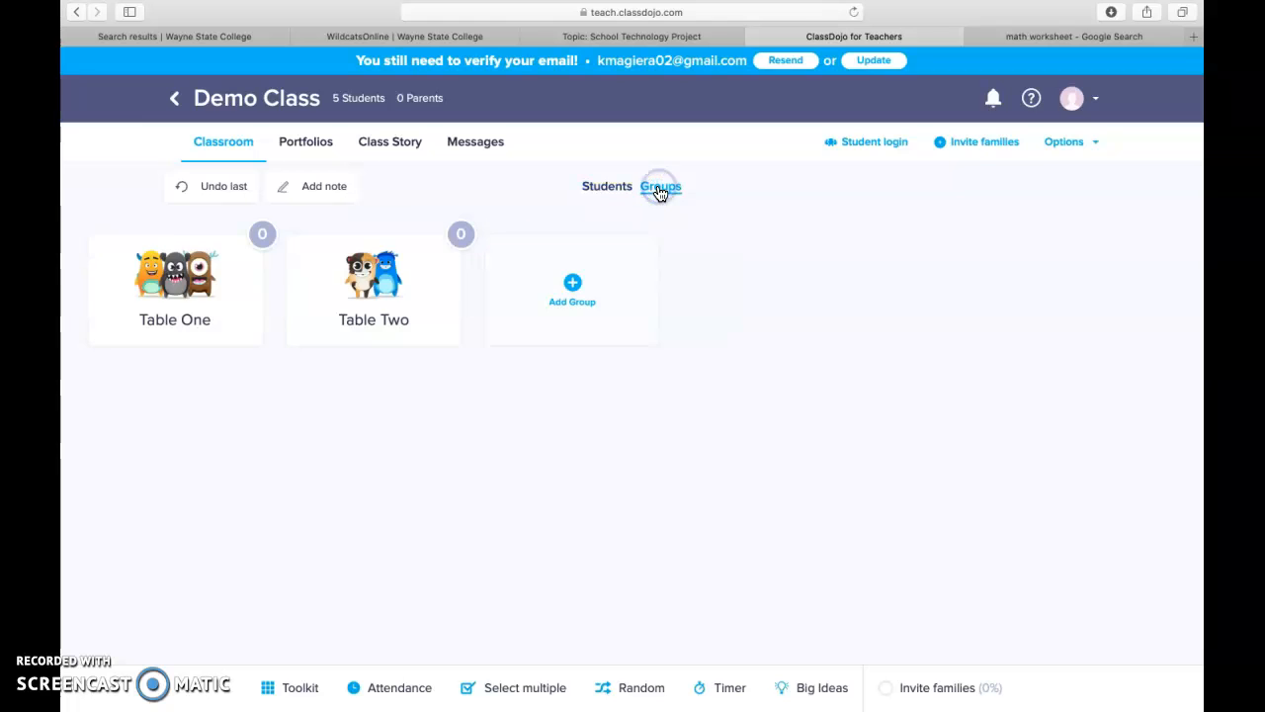
pyautogui.click(210, 318)
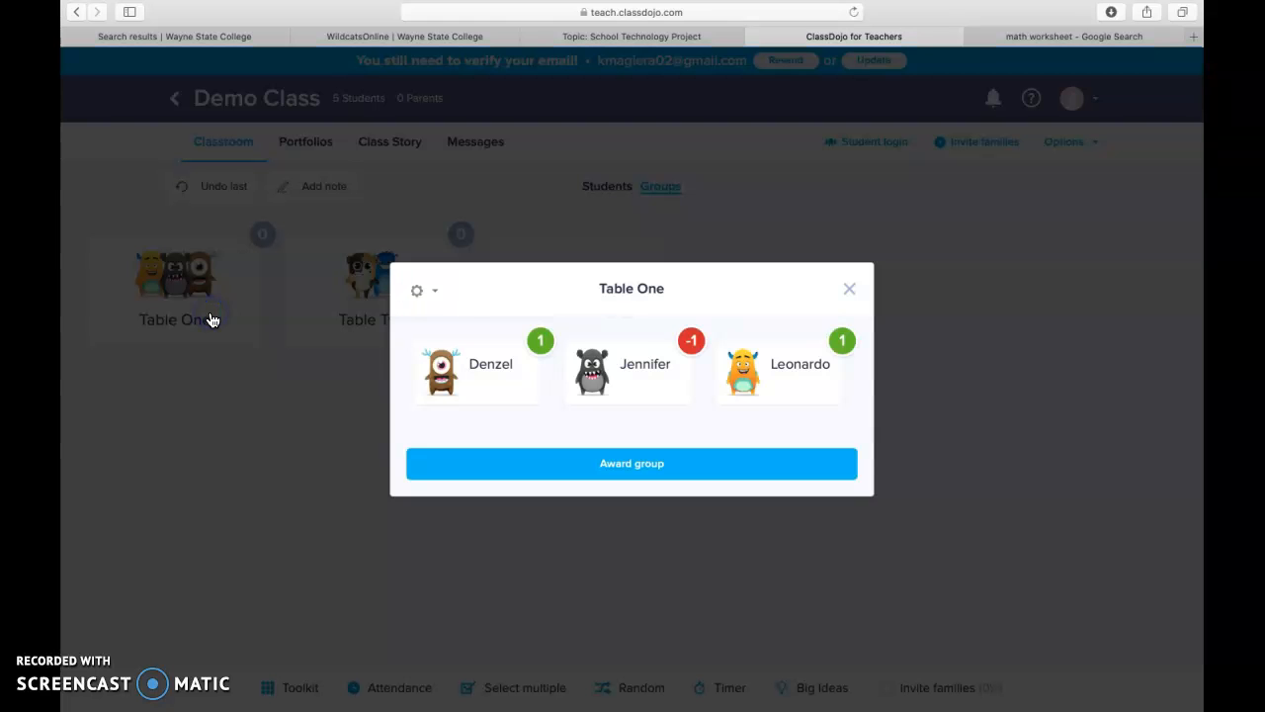
pyautogui.click(669, 475)
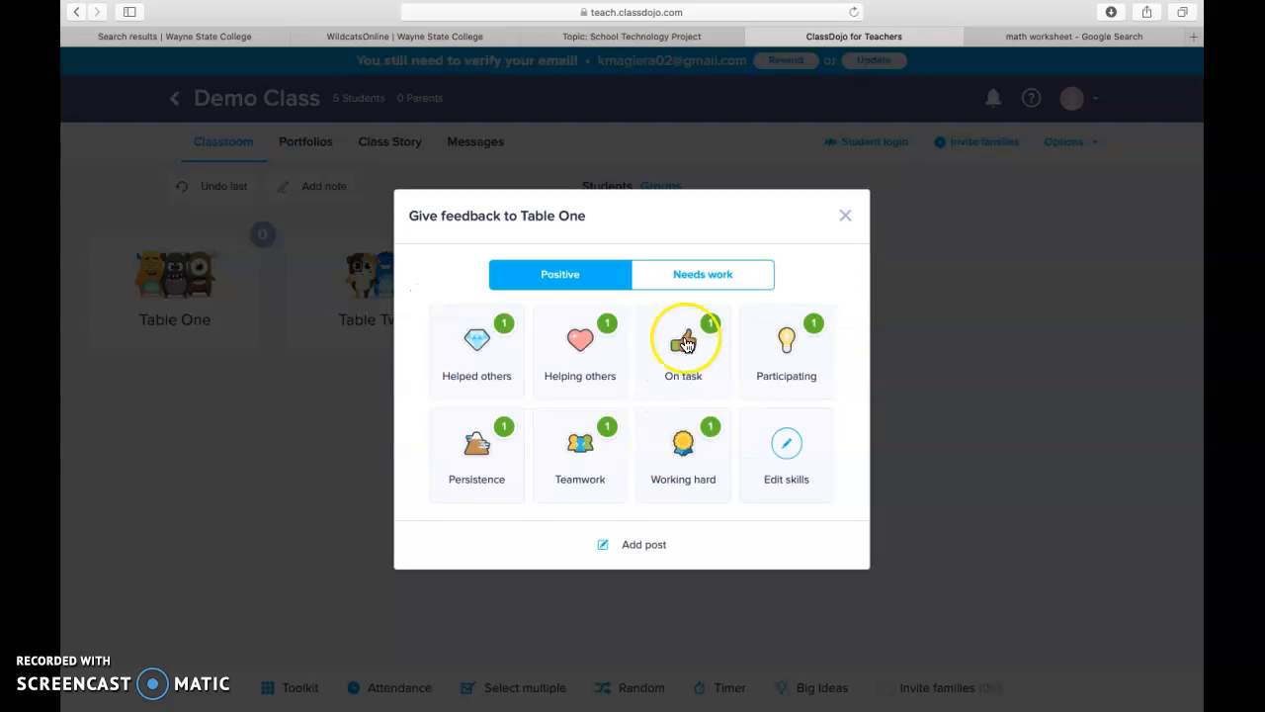
pyautogui.click(680, 343)
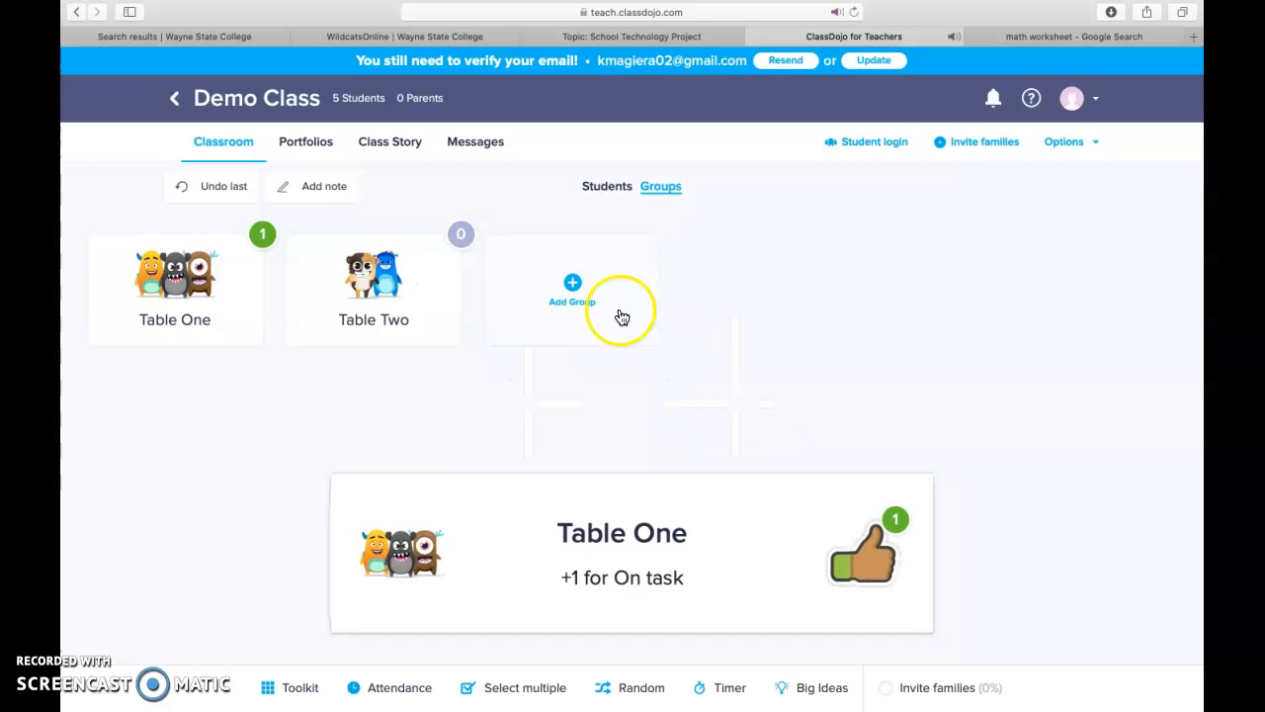
# - Award the Table Two group the positive feedback Persistence
pyautogui.click(408, 296)
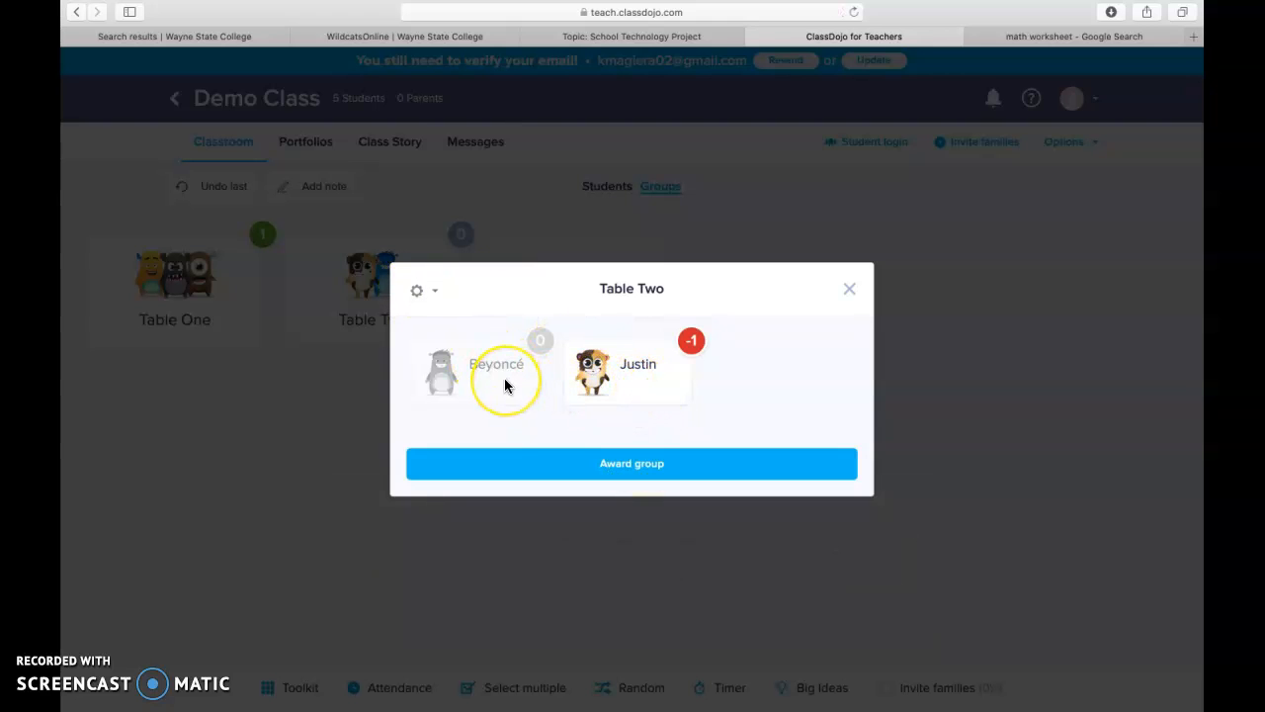
pyautogui.click(626, 465)
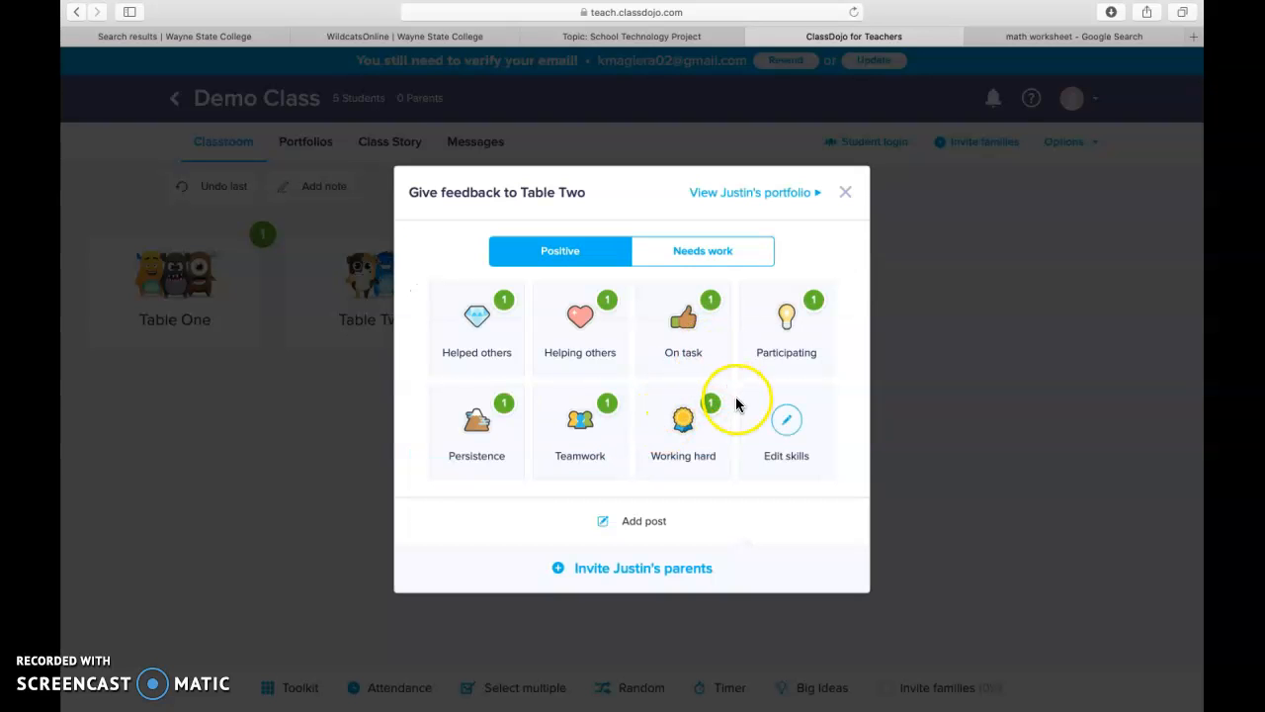
pyautogui.click(503, 455)
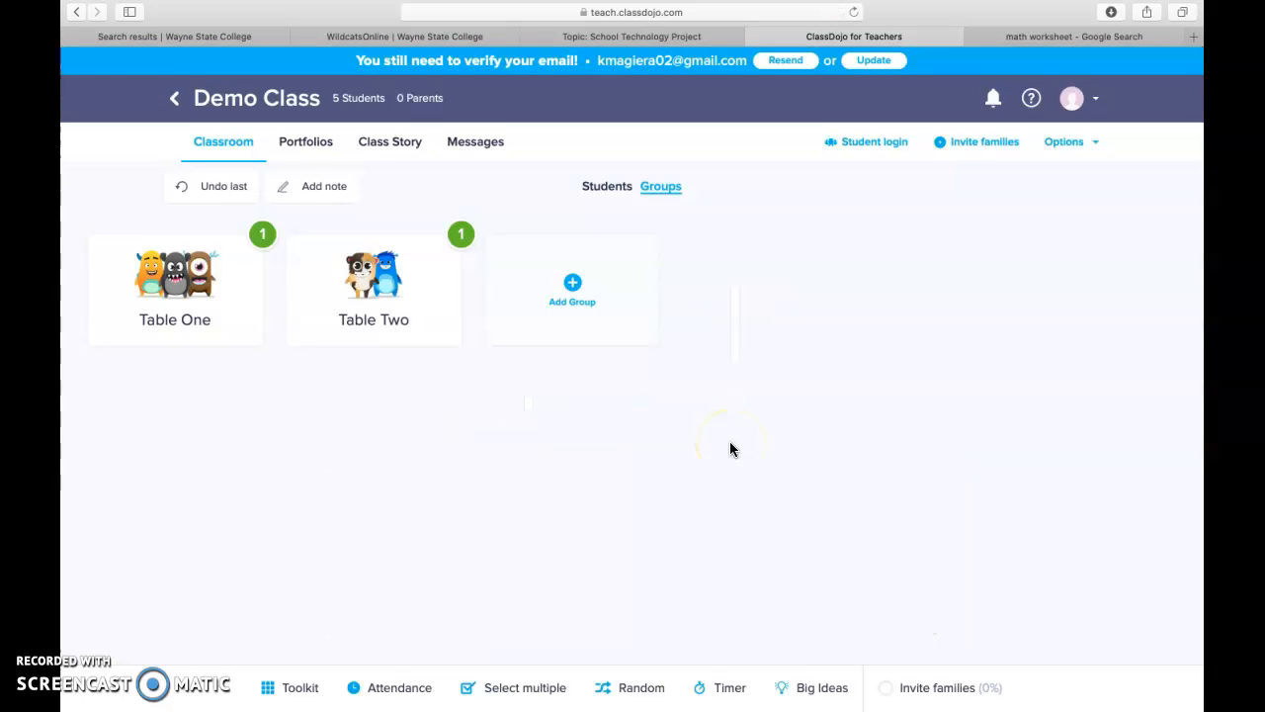
# - Open the class timer and view its stopwatch mode
pyautogui.click(706, 691)
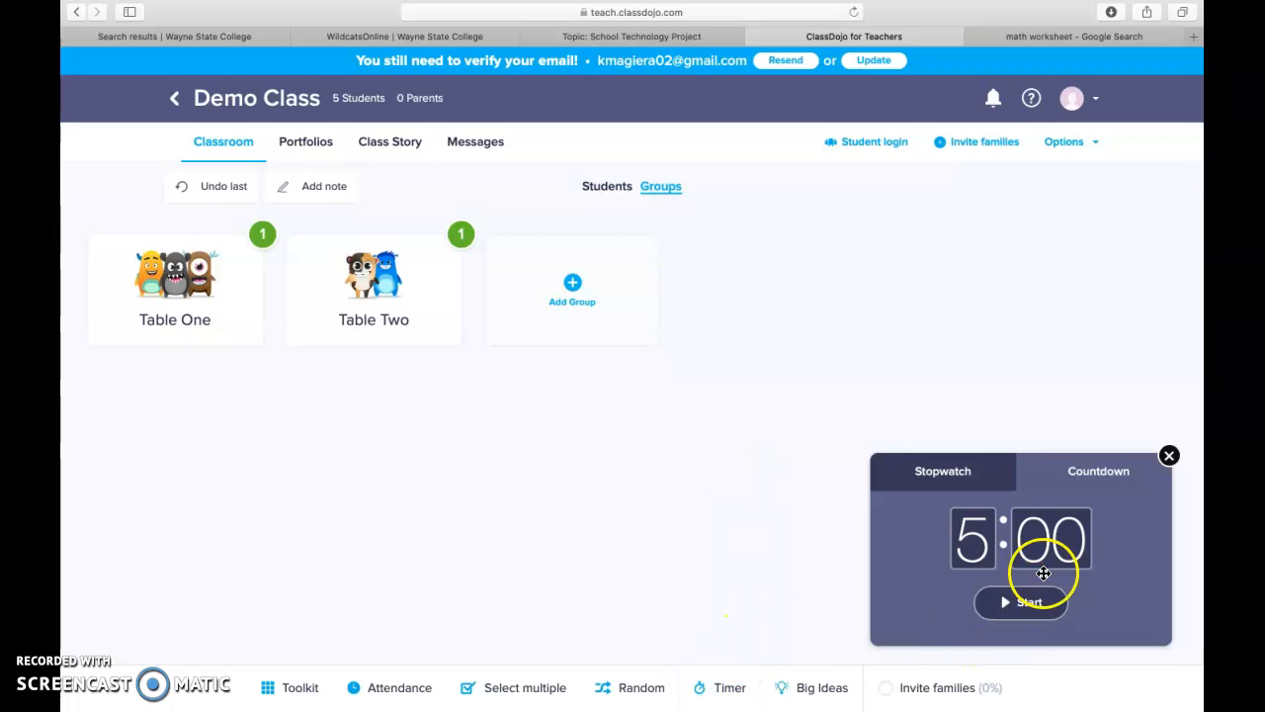
pyautogui.click(948, 484)
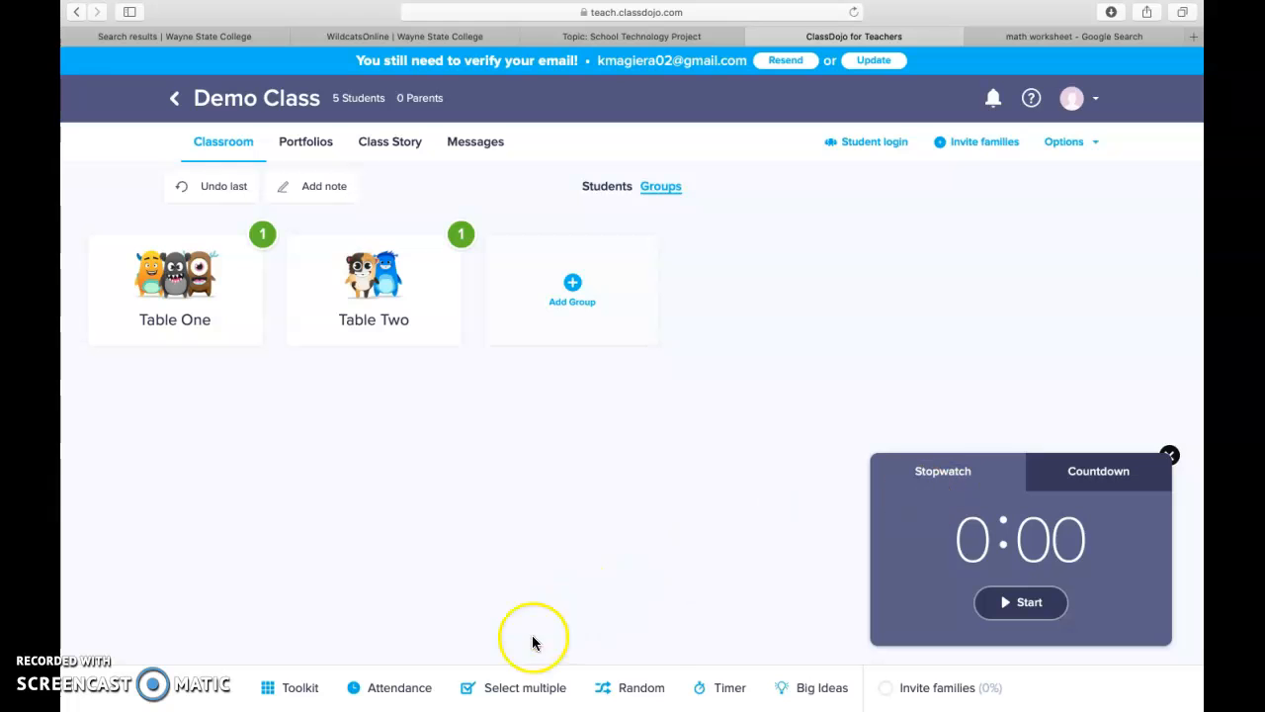
# - Pick a student at random and give Justin the positive feedback Participating
pyautogui.click(628, 685)
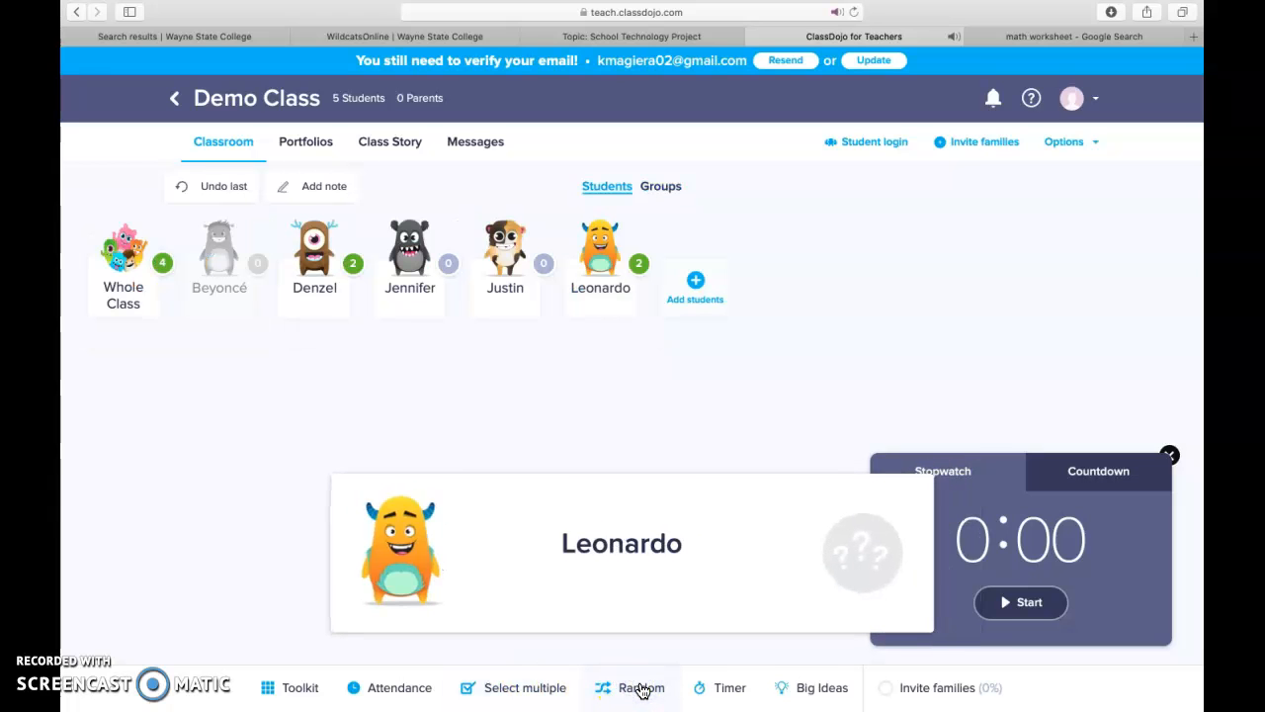
pyautogui.click(716, 513)
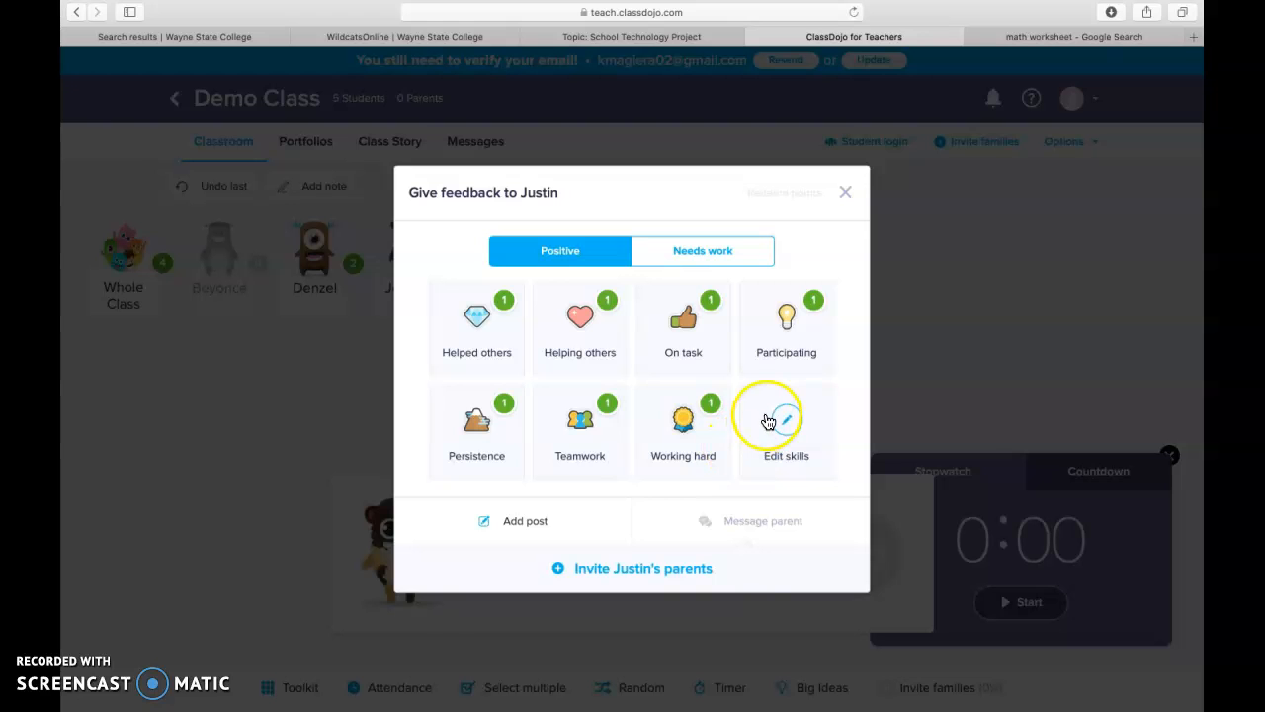
pyautogui.click(797, 374)
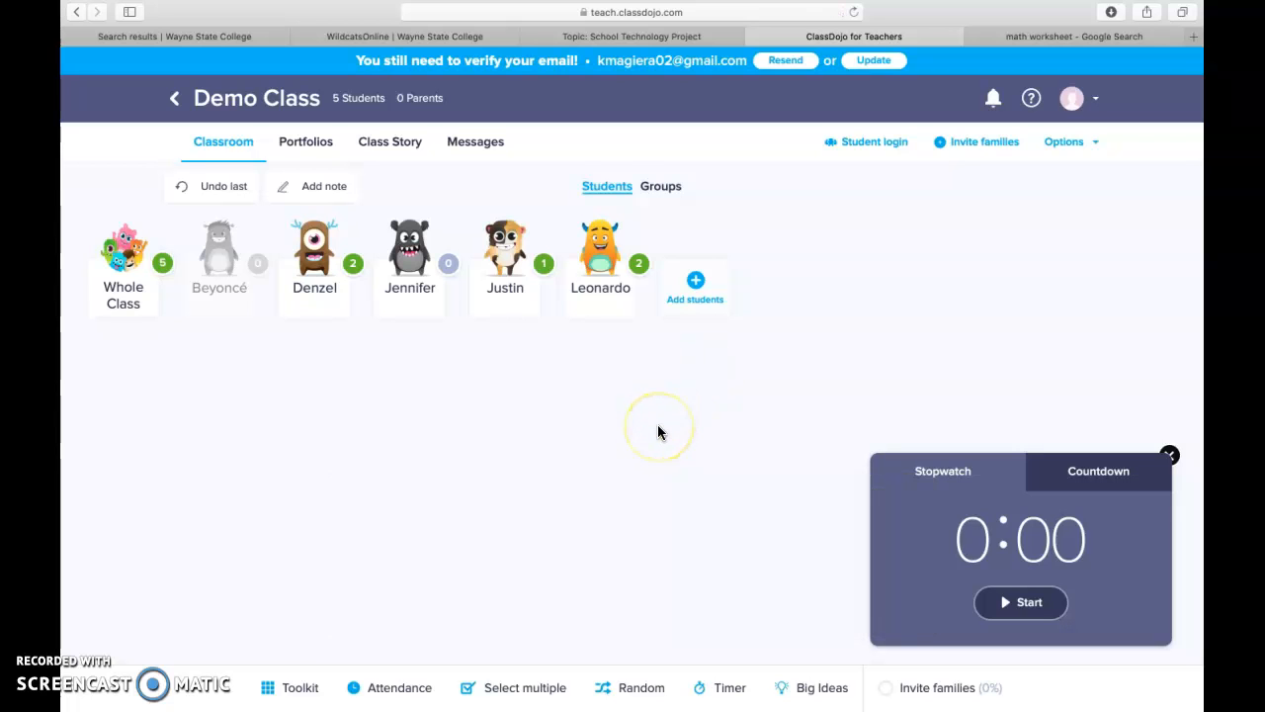
# - Pick another random student and give Jennifer the Needs work feedback Off task
pyautogui.click(619, 687)
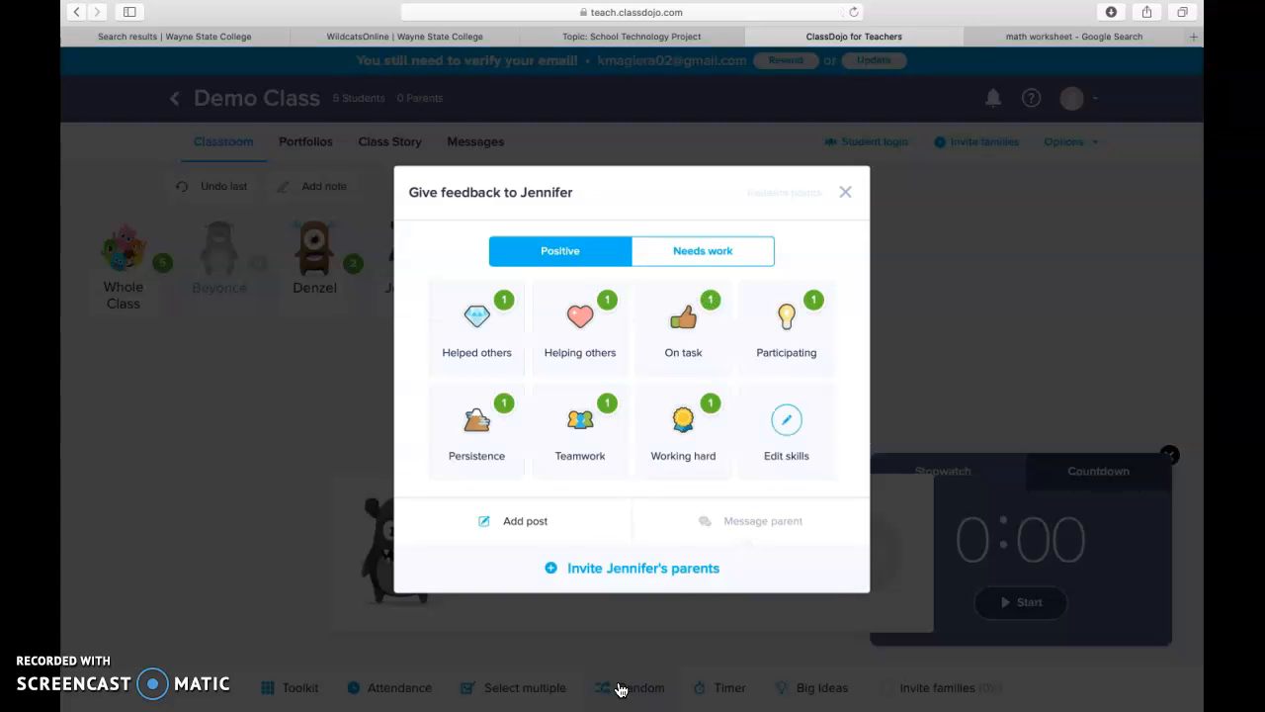
pyautogui.click(727, 255)
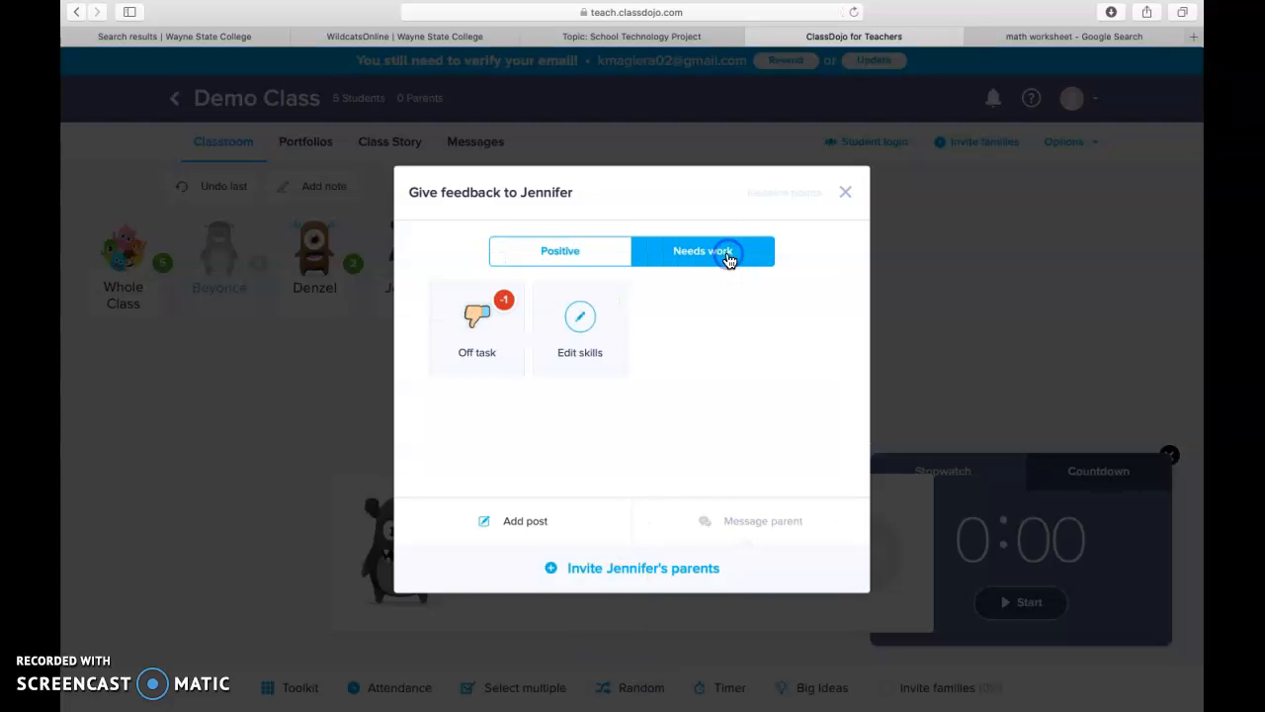
pyautogui.click(485, 328)
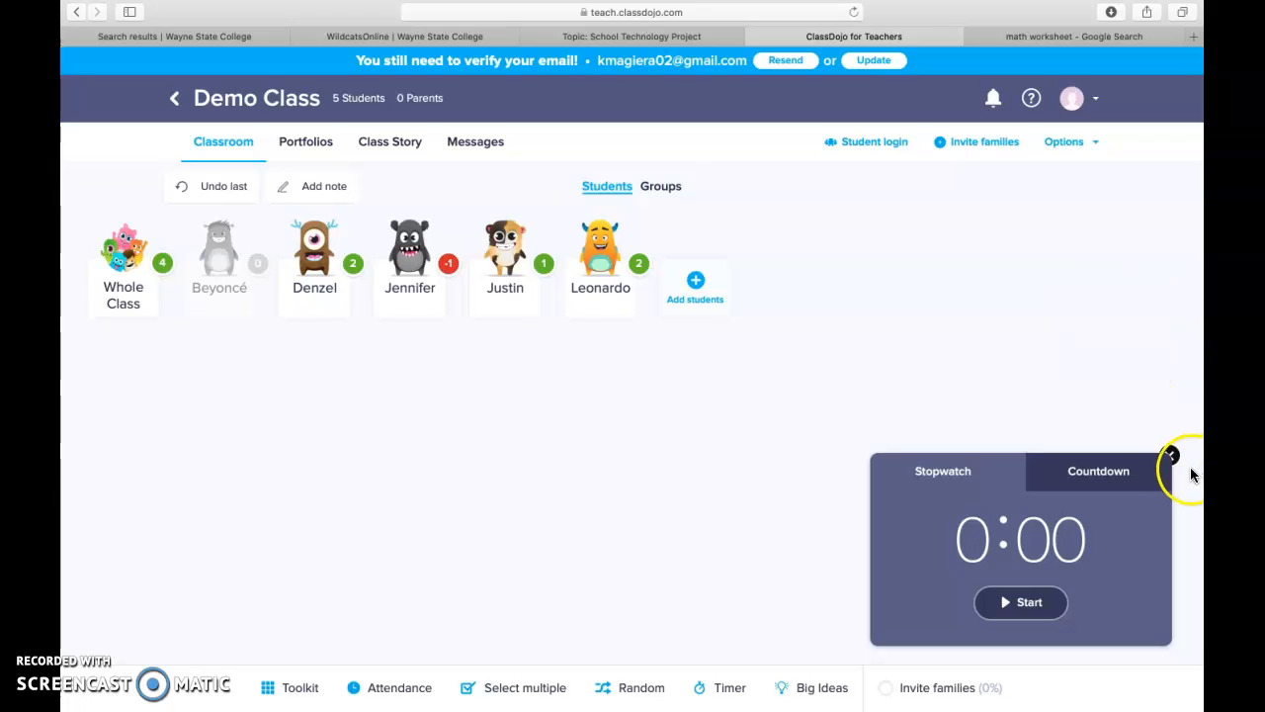
# - Switch the timer to countdown mode and give the whole class the positive feedback Teamwork
pyautogui.click(1165, 458)
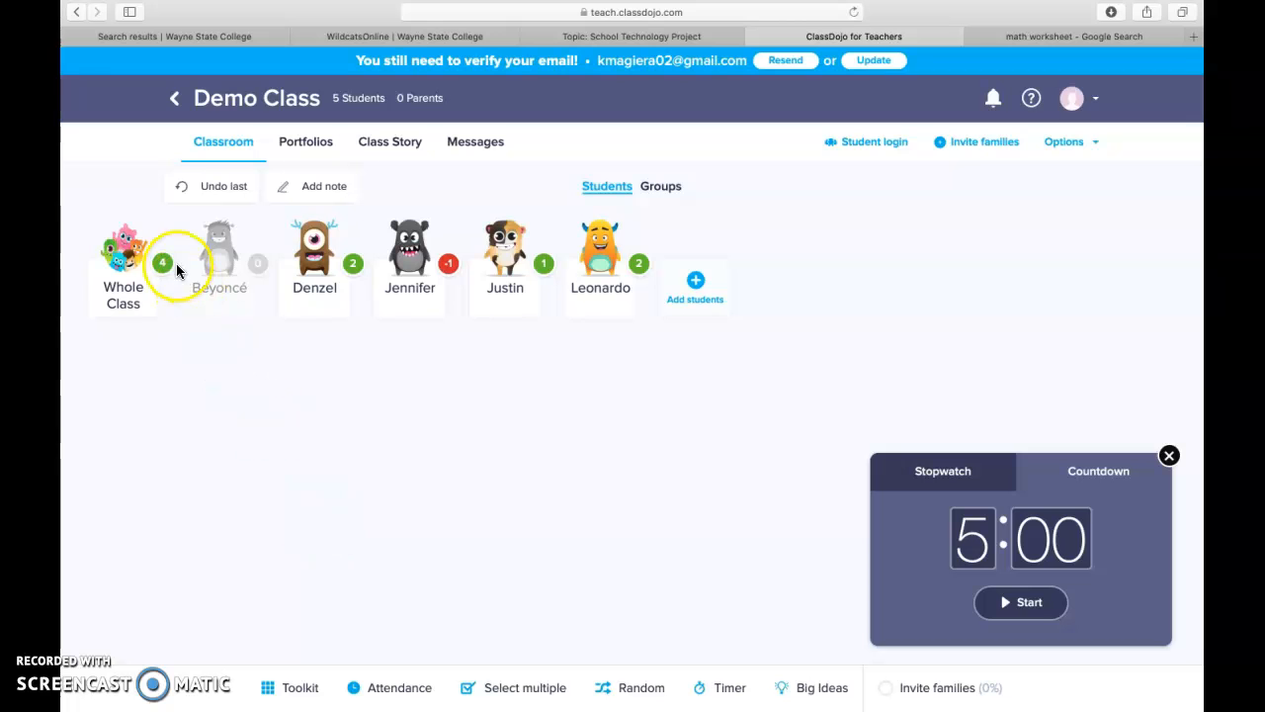
pyautogui.click(121, 294)
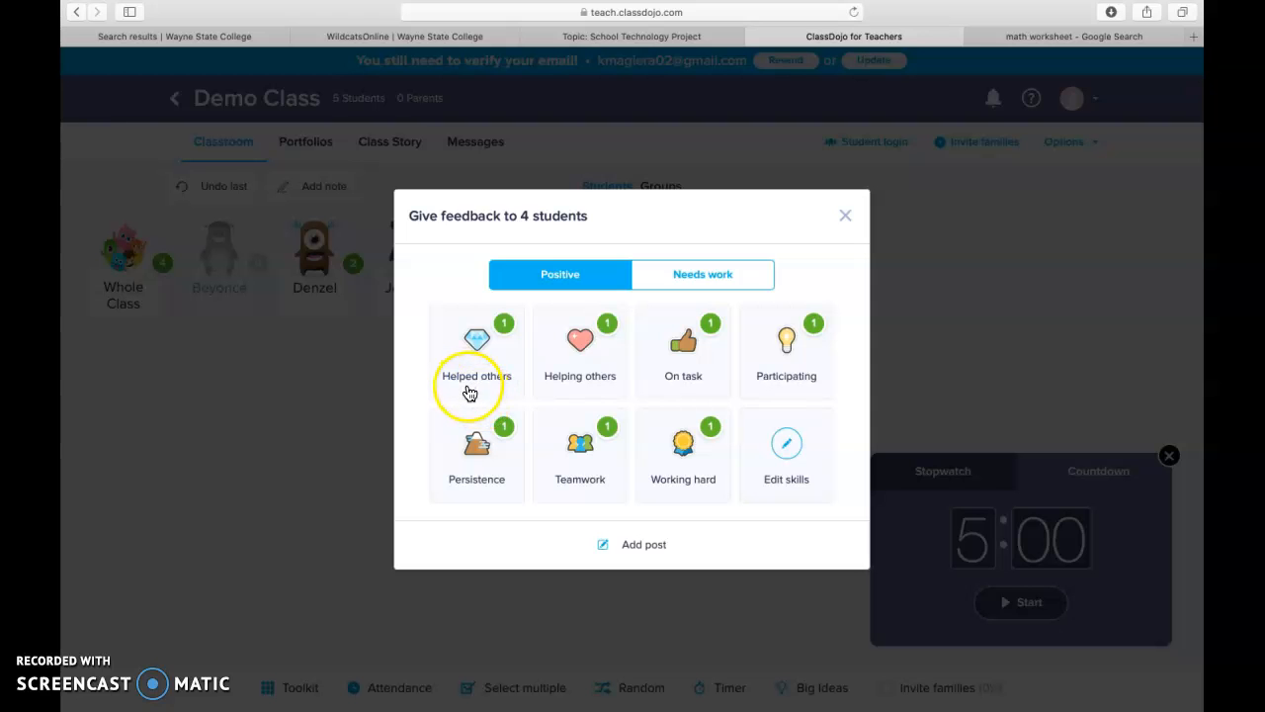
pyautogui.click(587, 473)
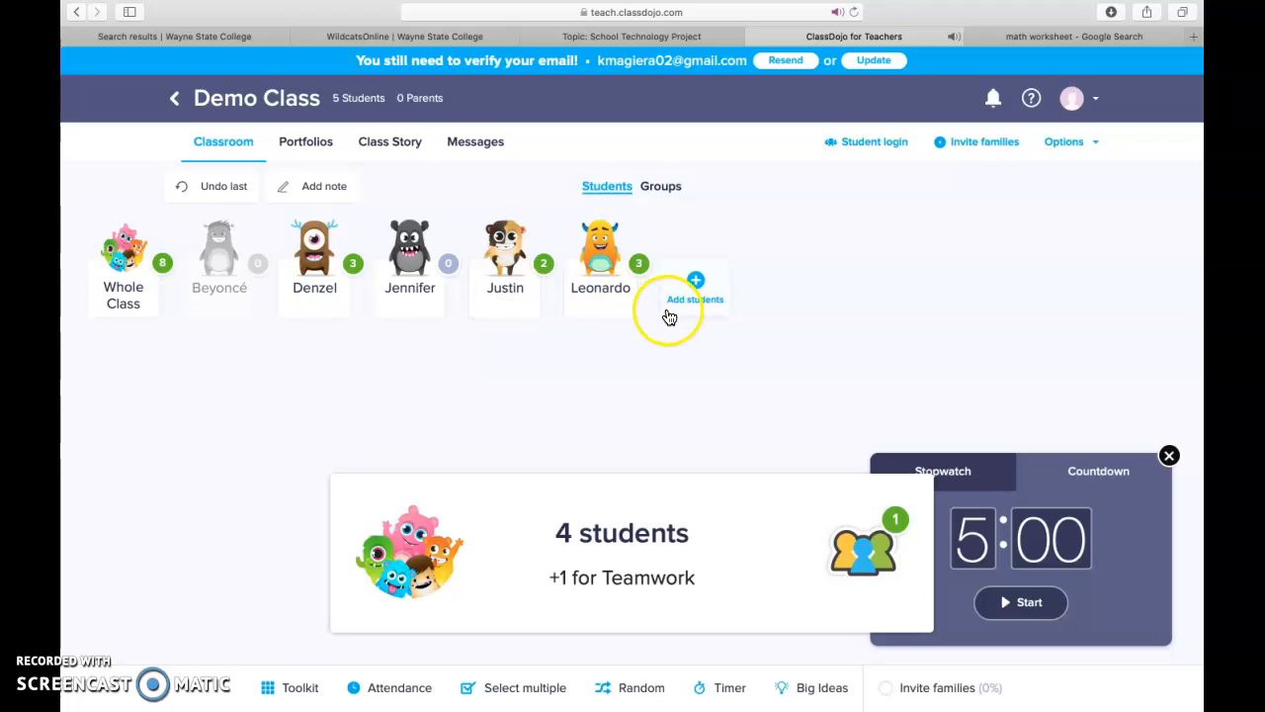
# - Mark Beyoncé as present in the attendance and save it
pyautogui.click(371, 686)
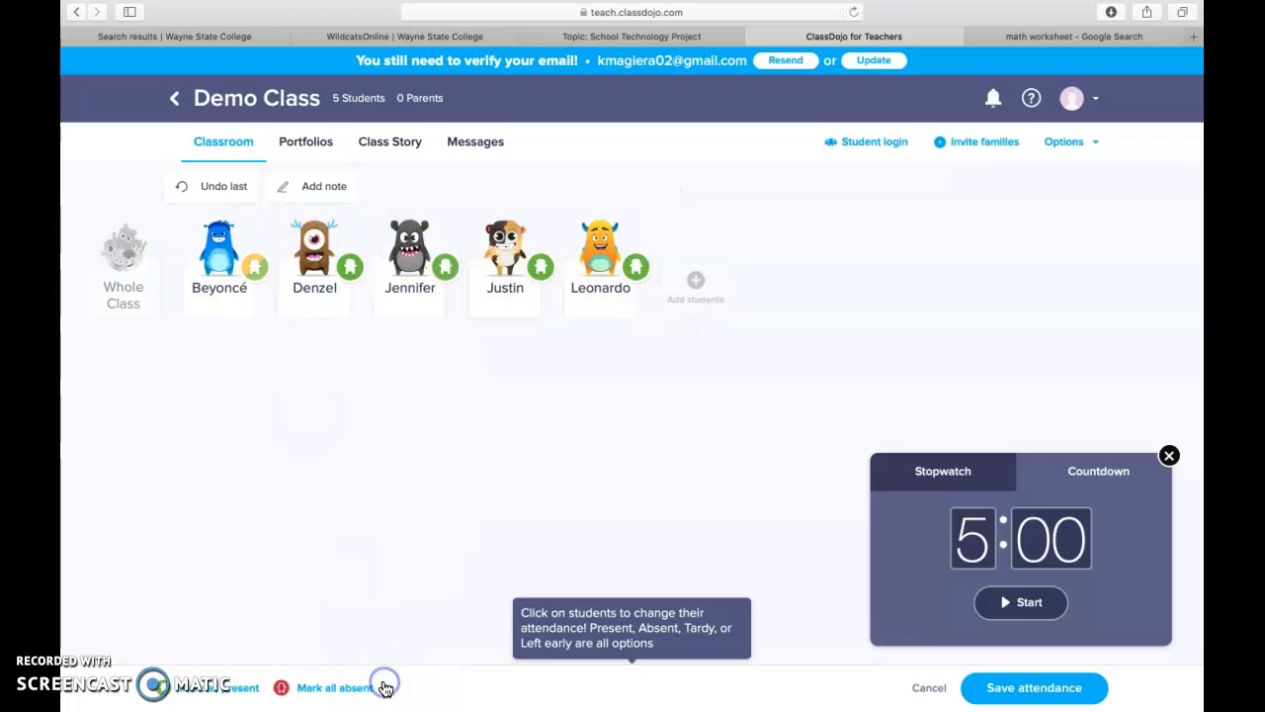
pyautogui.click(243, 287)
pyautogui.click(1068, 686)
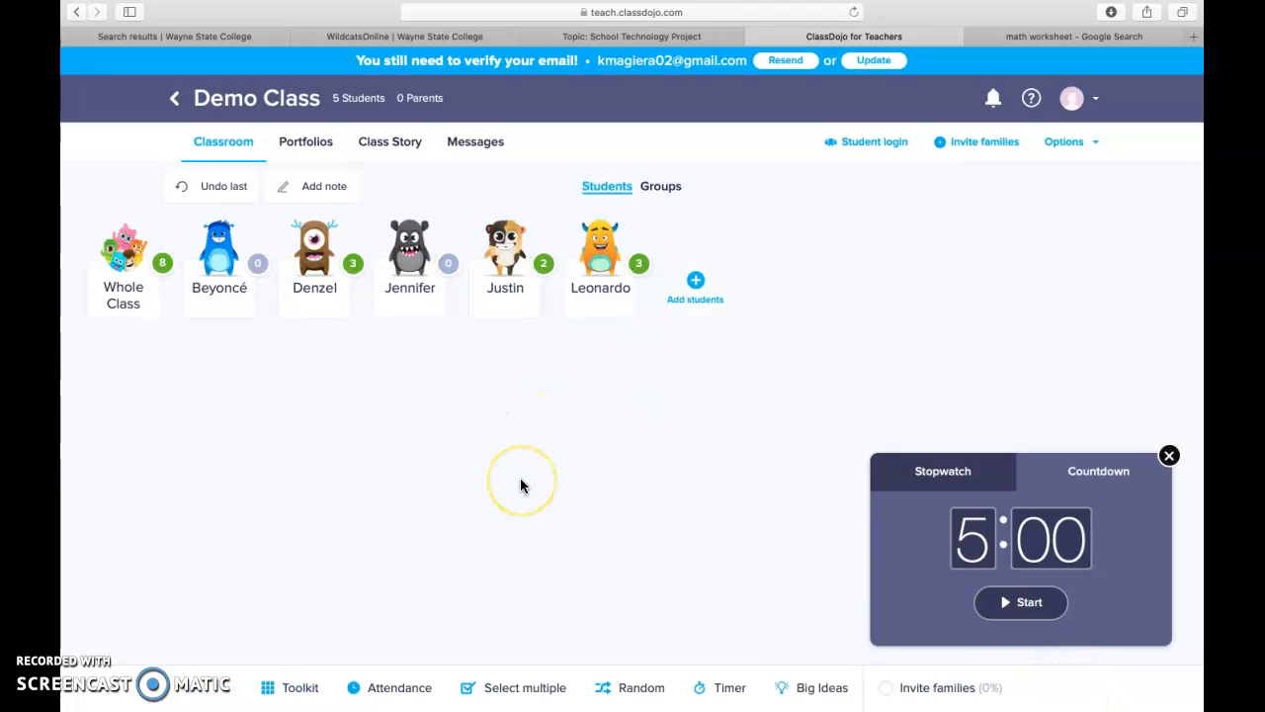
# - Close the class timer
pyautogui.click(1169, 455)
pyautogui.moveTo(1003, 706)
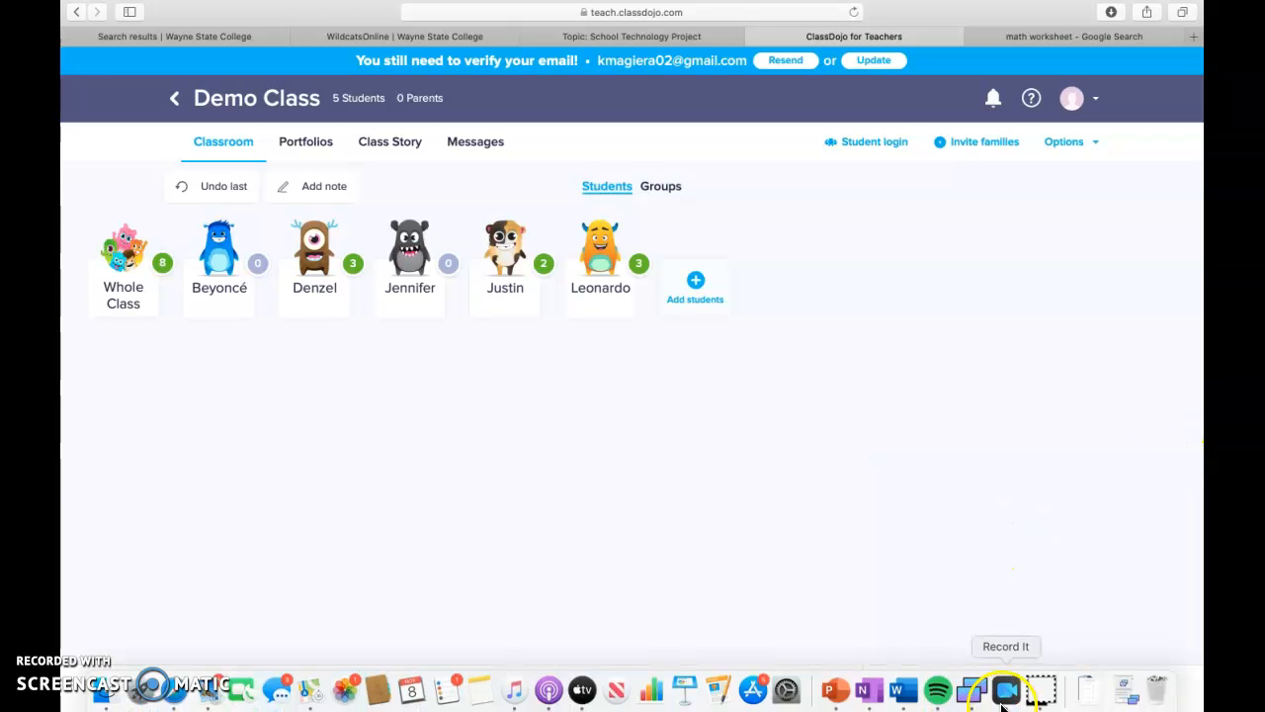